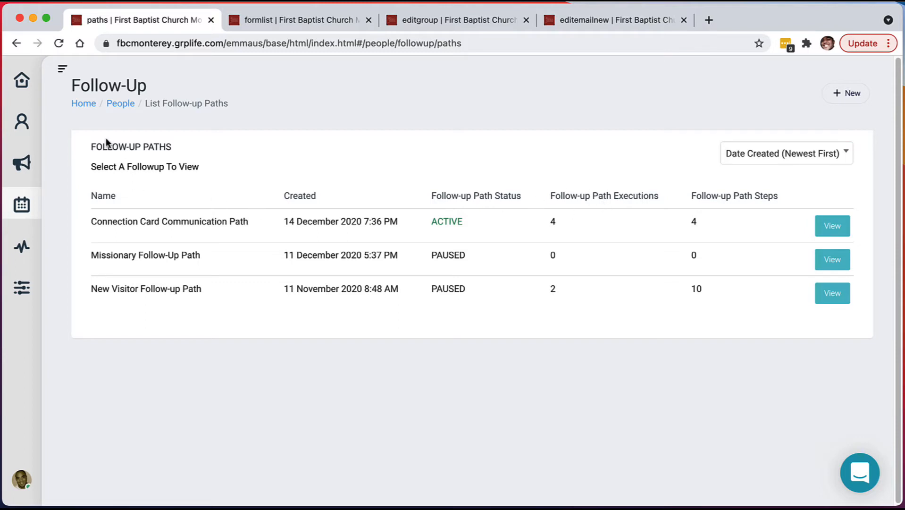
Browse the Planning sidebar, then open the Connection Card Communication Path's edit page.
left_click(21, 207)
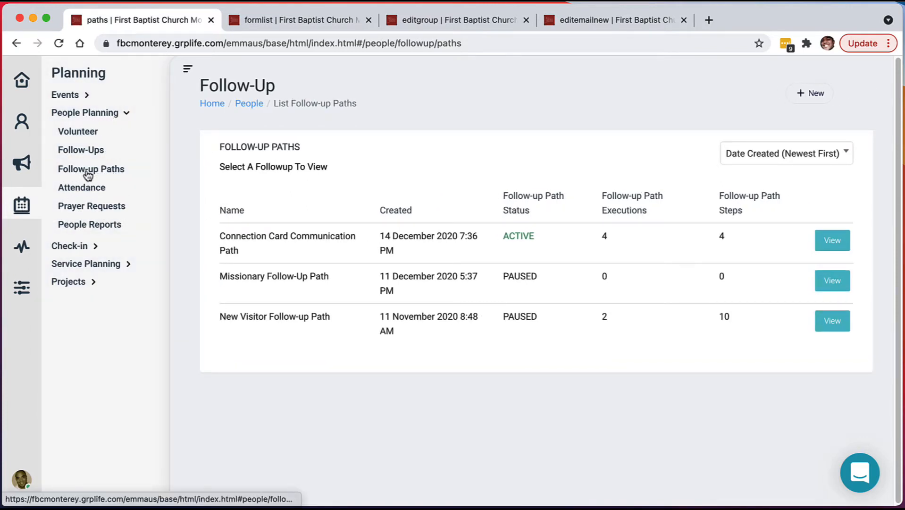
left_click(187, 69)
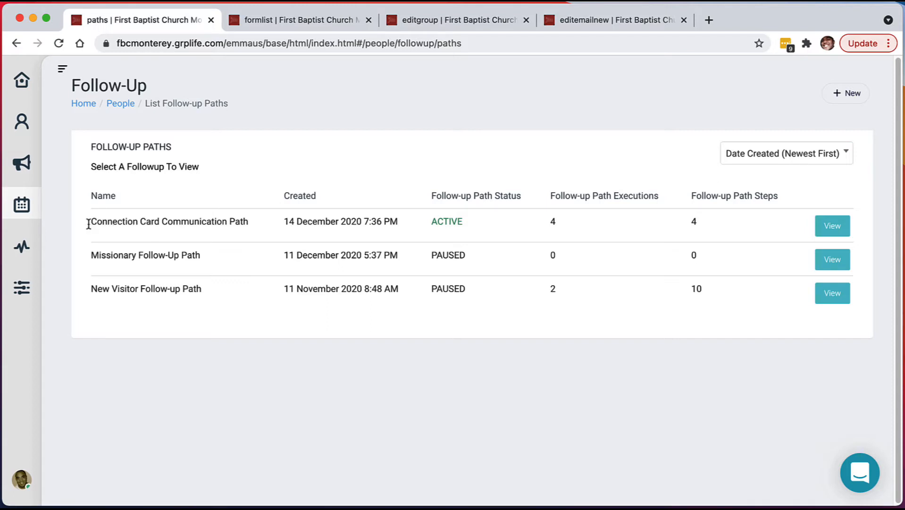
left_click_drag(87, 223, 250, 225)
left_click(226, 236)
left_click(838, 228)
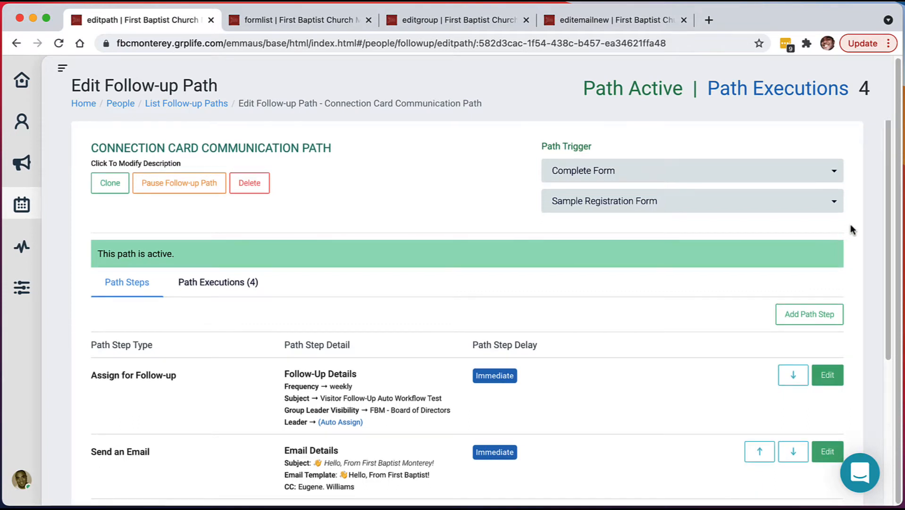
scroll(852, 227, "down", 3)
scroll(852, 227, "up", 3)
scroll(849, 225, "down", 1)
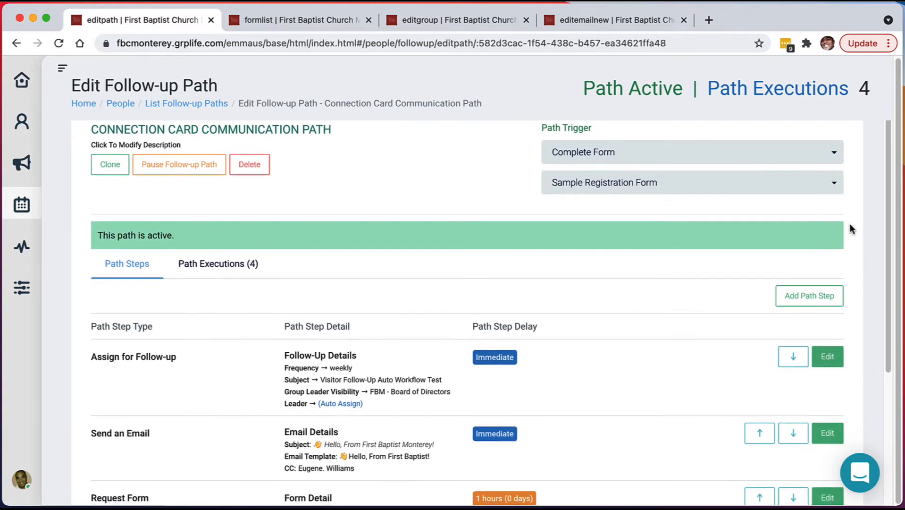
scroll(850, 225, "down", 1)
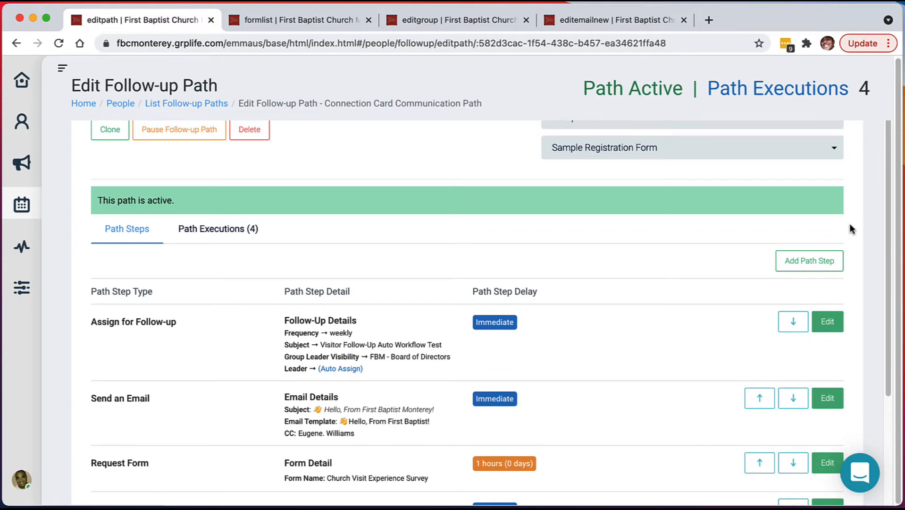
scroll(849, 224, "up", 2)
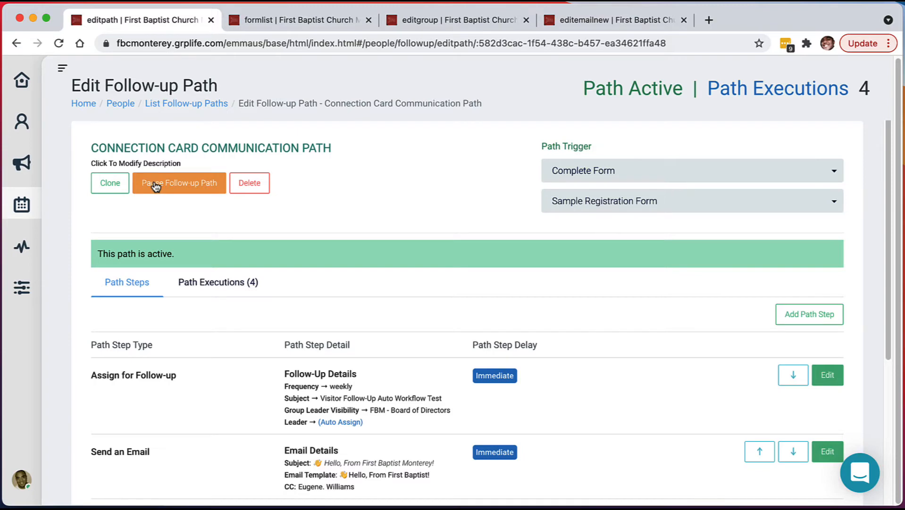
left_click(177, 188)
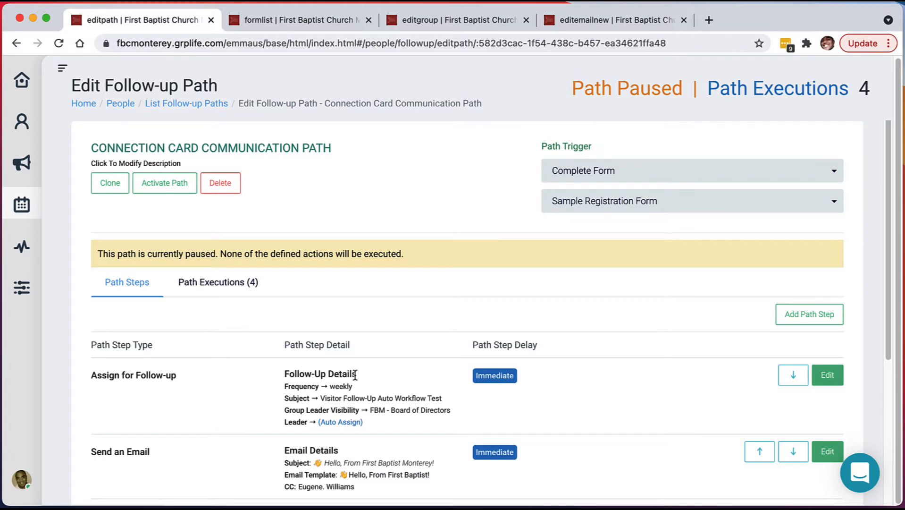
scroll(355, 375, "down", 1)
scroll(228, 241, "up", 1)
left_click(172, 187)
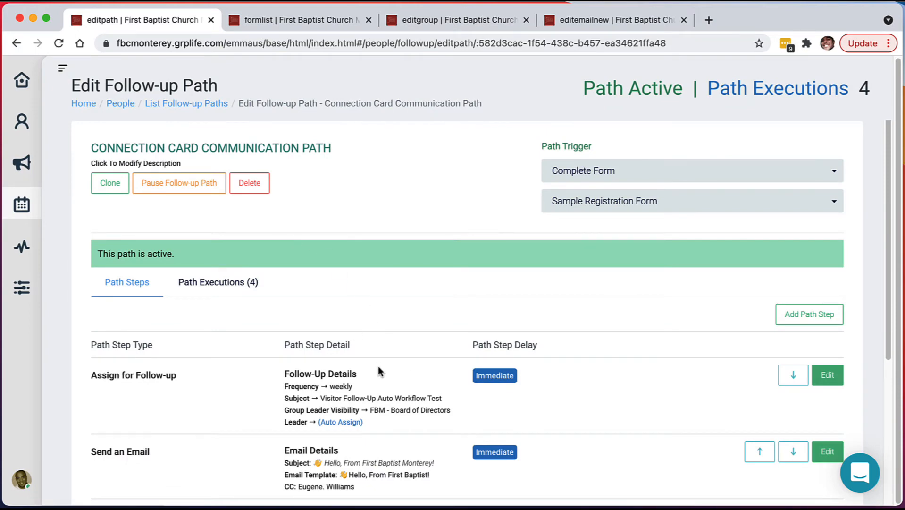
Set the Path Trigger to 'Please select a path trigger.', removing Complete Form.
scroll(377, 364, "down", 2)
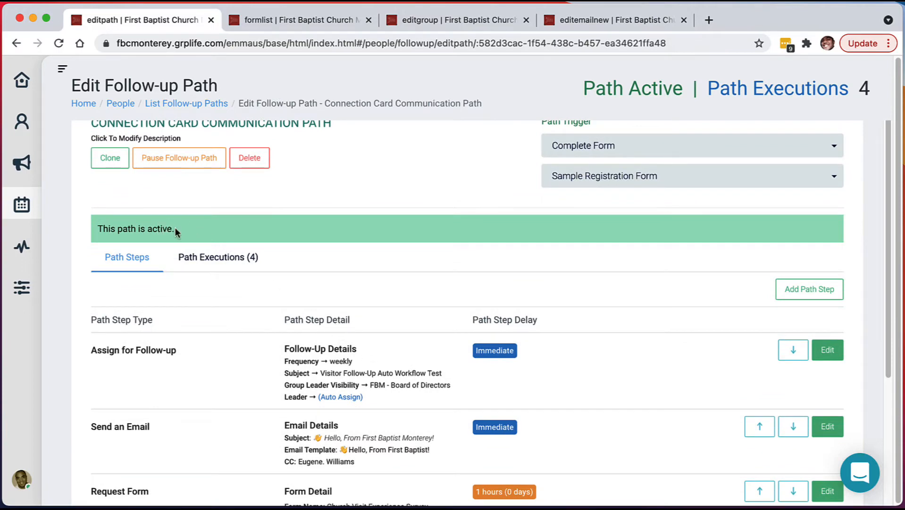
scroll(556, 197, "up", 1)
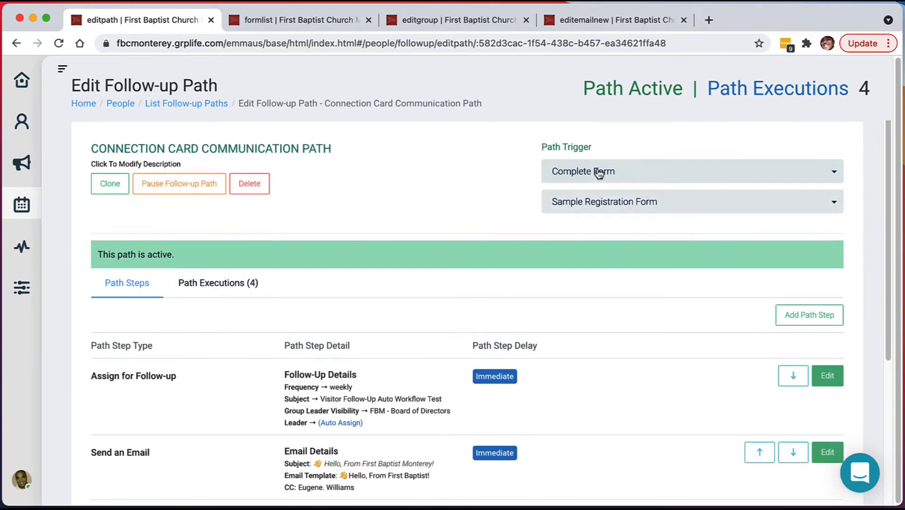
left_click(582, 175)
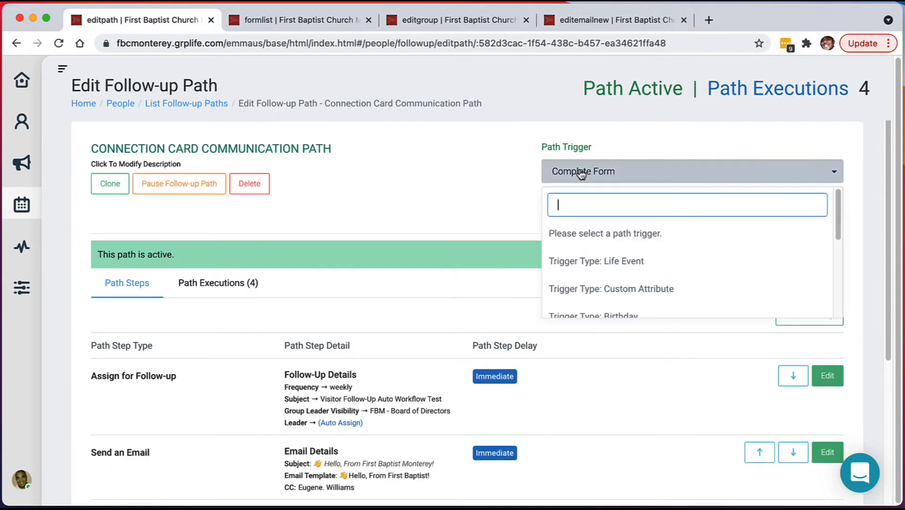
left_click(591, 236)
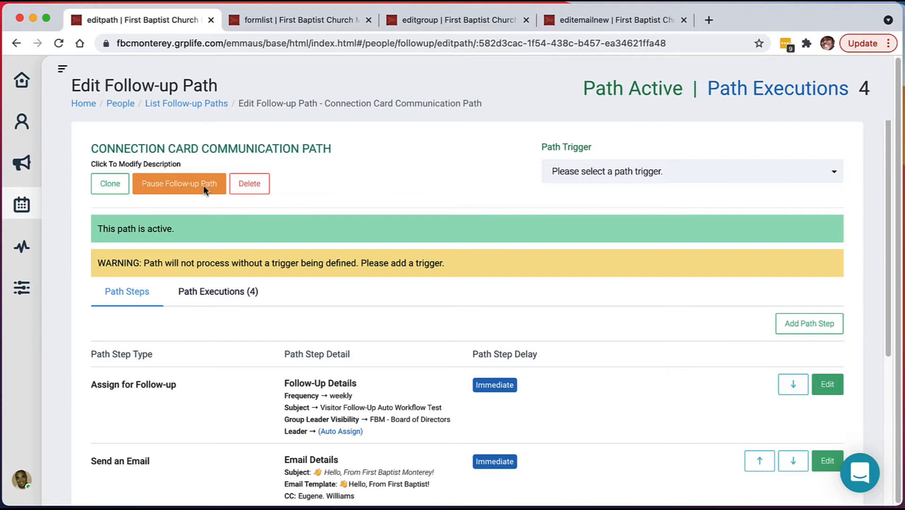
Reopen the Path Trigger list and scroll through the available trigger types.
left_click(735, 176)
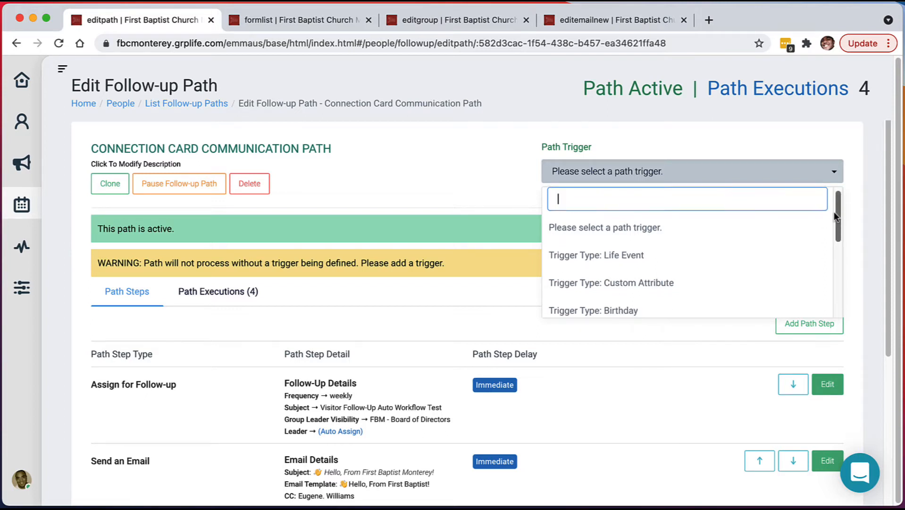
left_click_drag(834, 212, 835, 221)
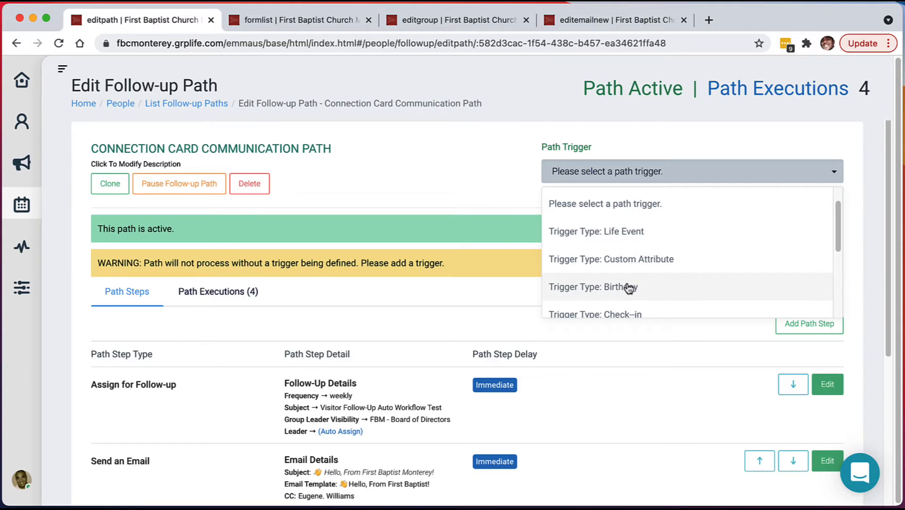
scroll(727, 276, "up", 1)
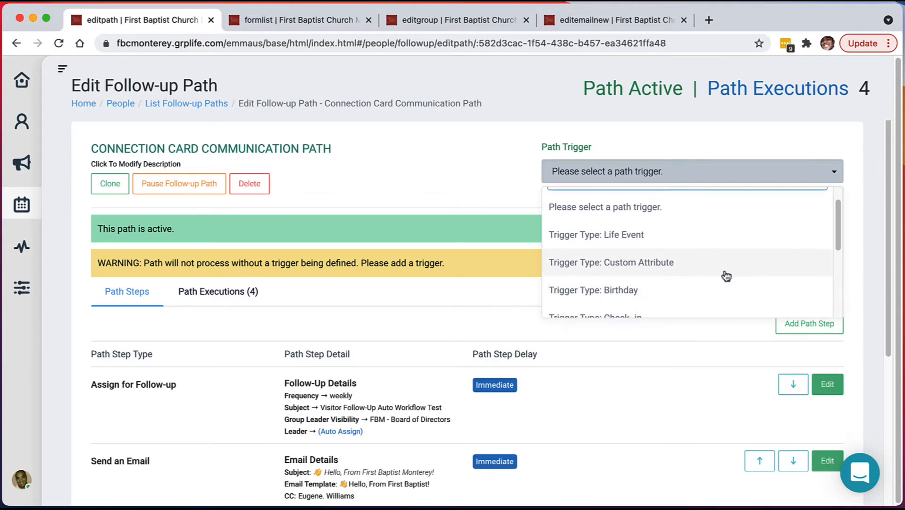
scroll(684, 284, "down", 1)
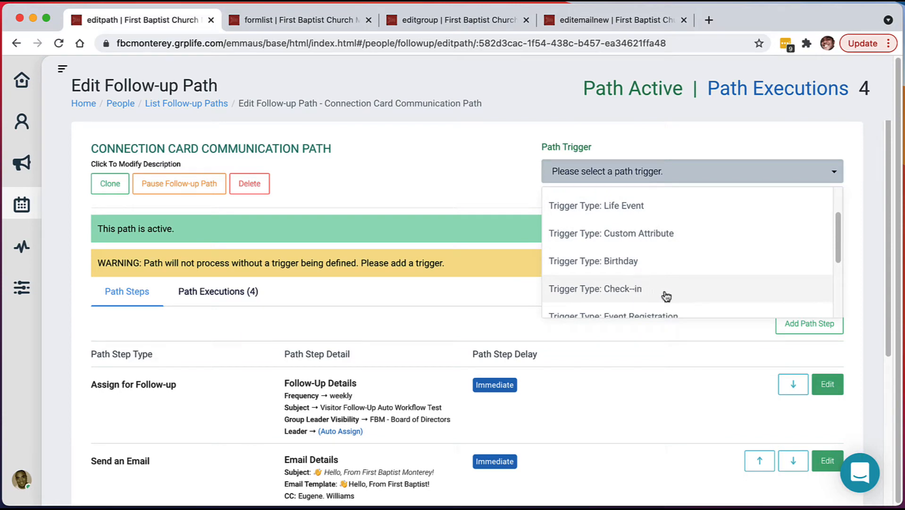
scroll(663, 292, "down", 2)
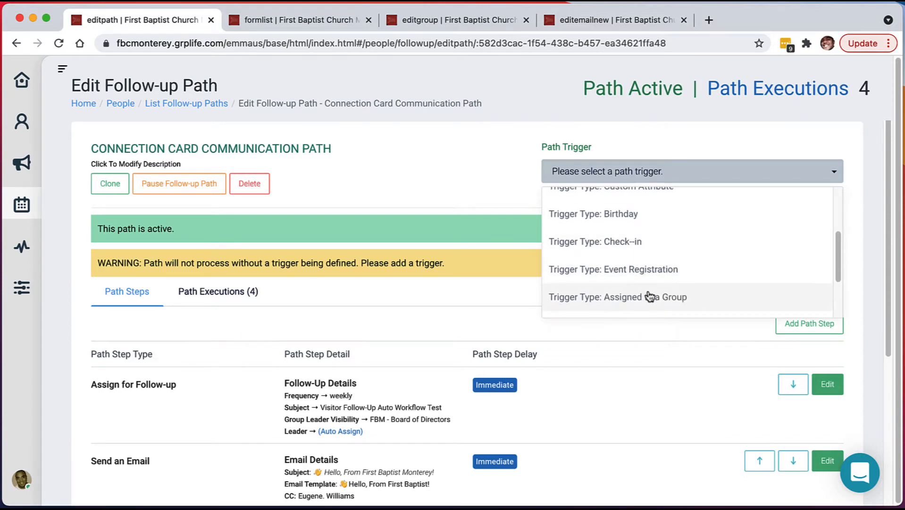
scroll(647, 294, "down", 3)
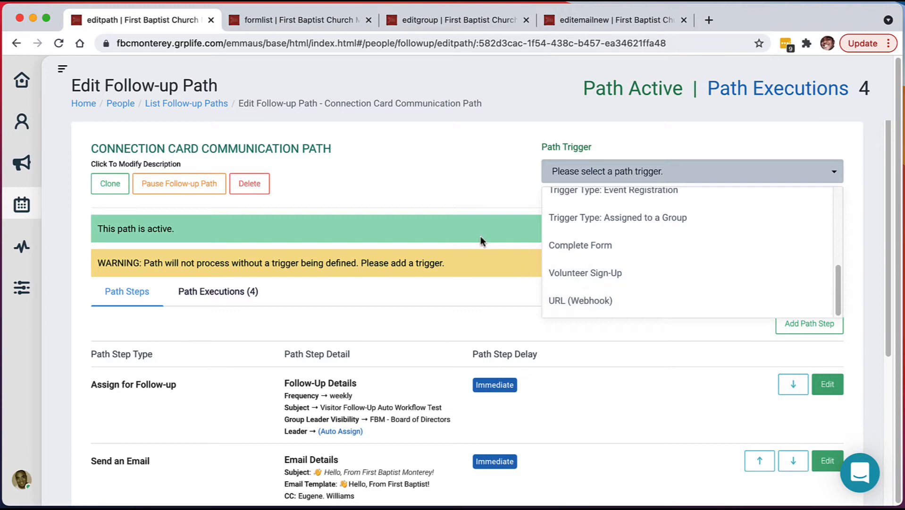
Switch the trigger to URL (Webhook), then back to Complete Form.
left_click(578, 302)
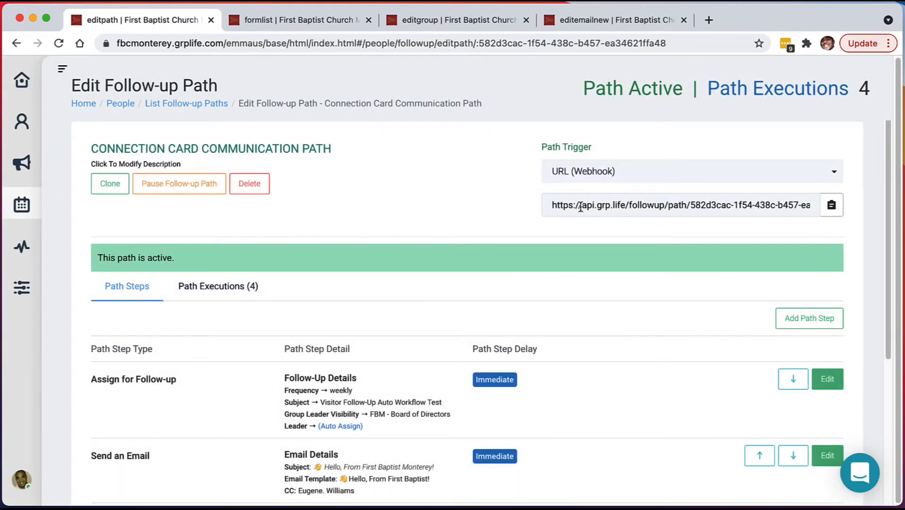
left_click(792, 181)
scroll(736, 254, "down", 6)
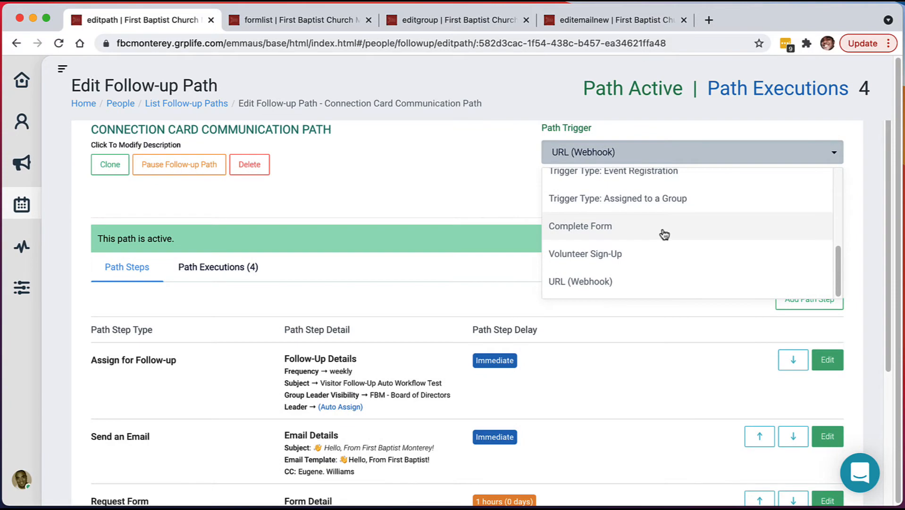
left_click(663, 234)
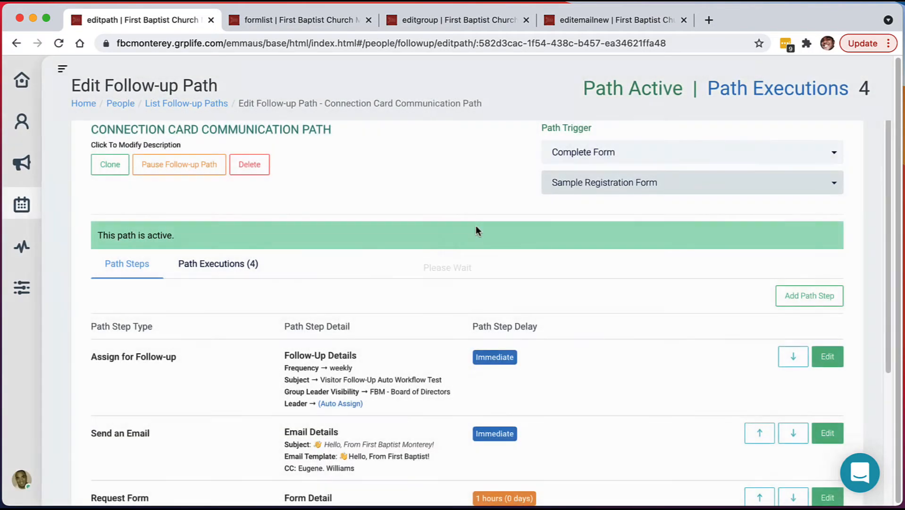
scroll(625, 330, "down", 3)
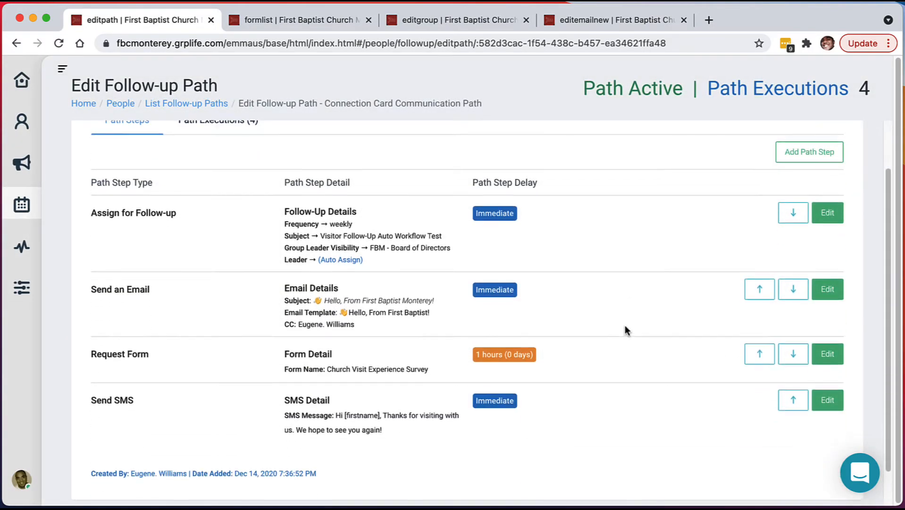
scroll(648, 303, "up", 4)
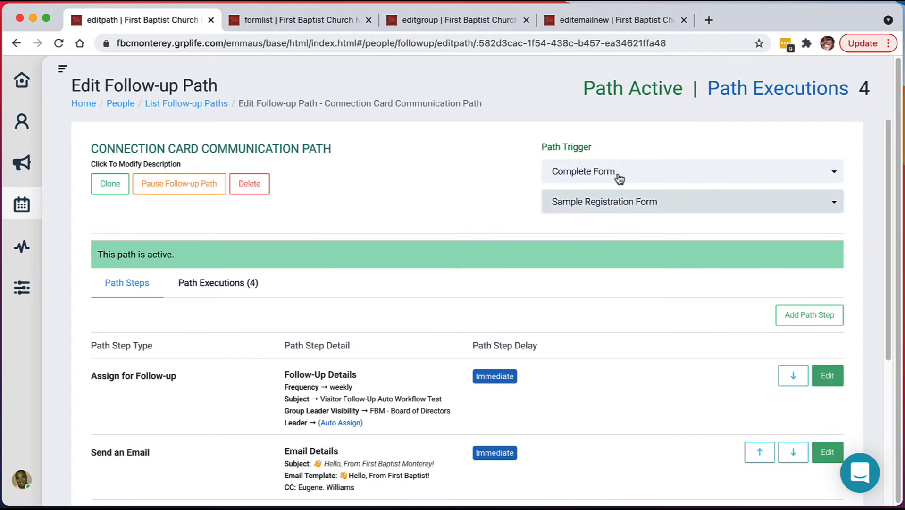
left_click(618, 204)
scroll(632, 306, "down", 3)
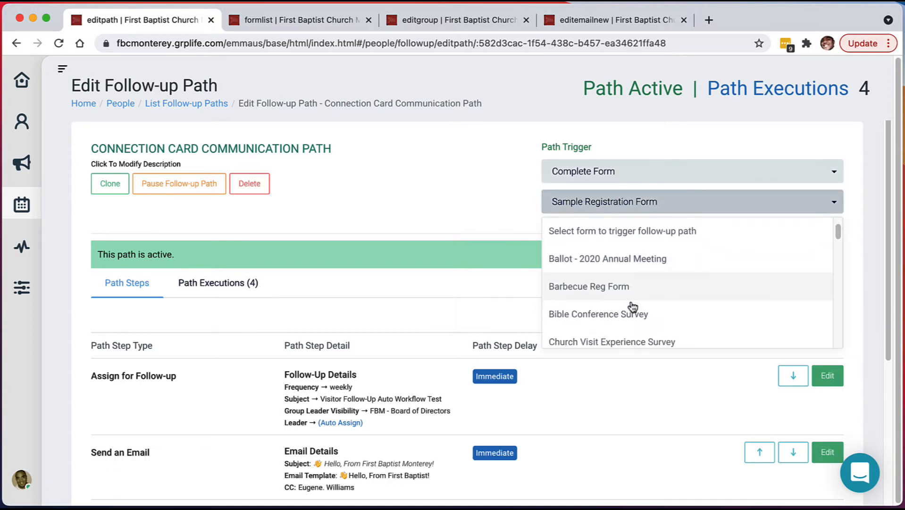
scroll(632, 306, "down", 6)
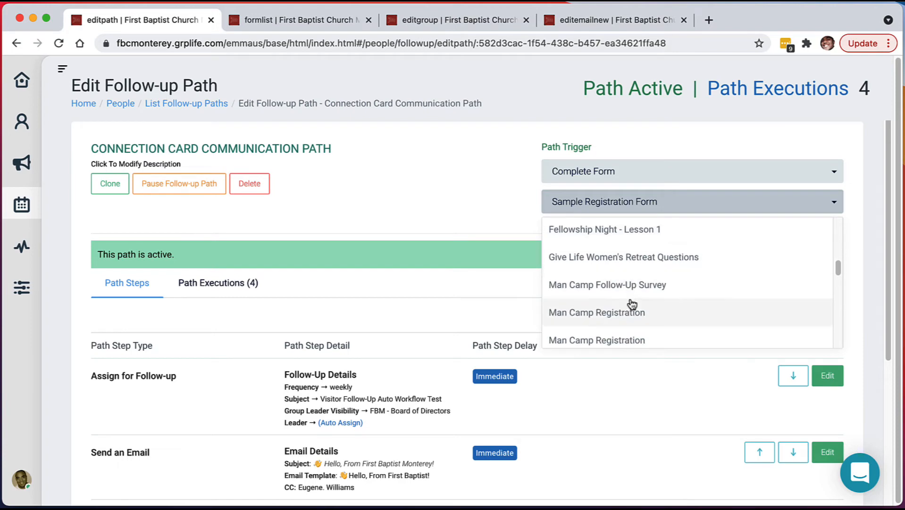
scroll(633, 302, "up", 10)
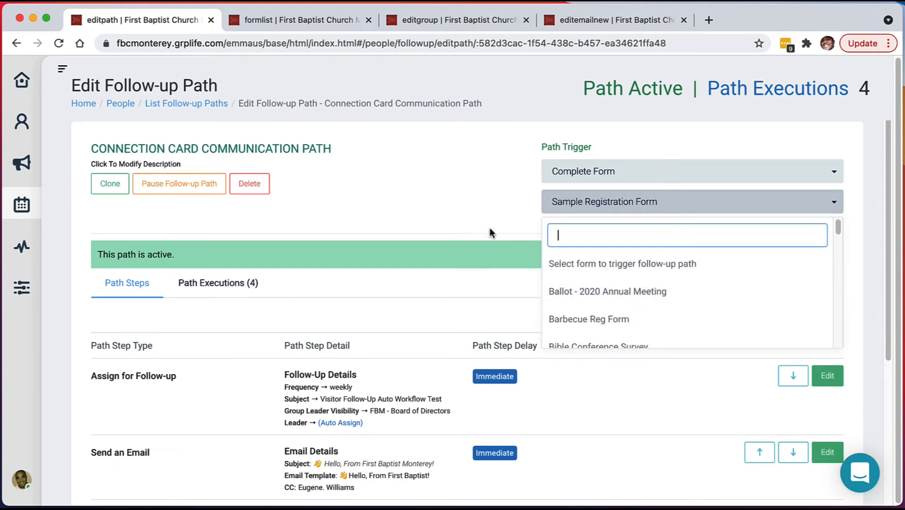
left_click(476, 225)
scroll(496, 246, "down", 2)
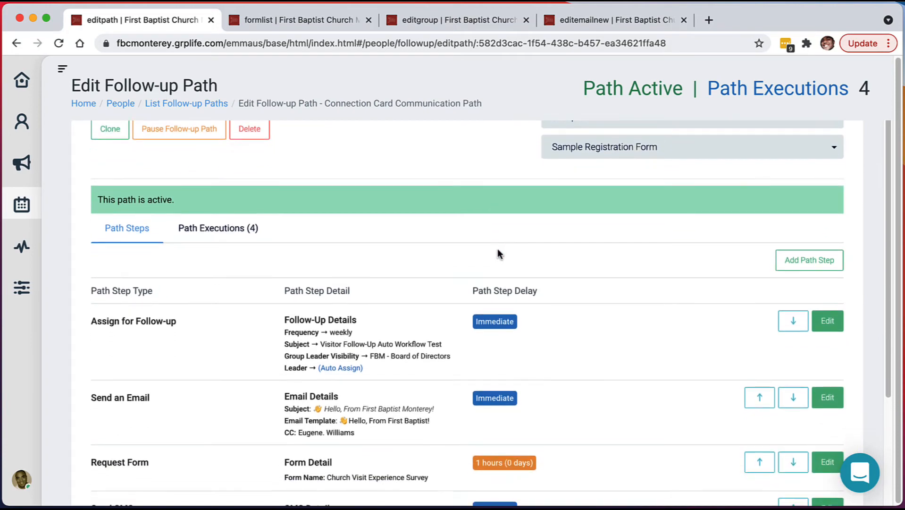
scroll(573, 328, "down", 3)
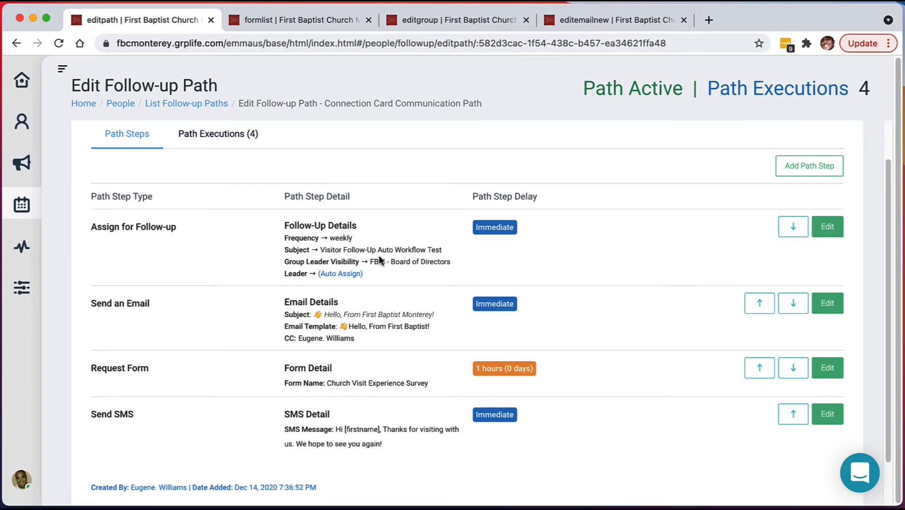
In Assign for Follow-up, keep automatic assignment and choose FBM BOD - TEST as reviewing group.
left_click(828, 227)
scroll(473, 234, "down", 2)
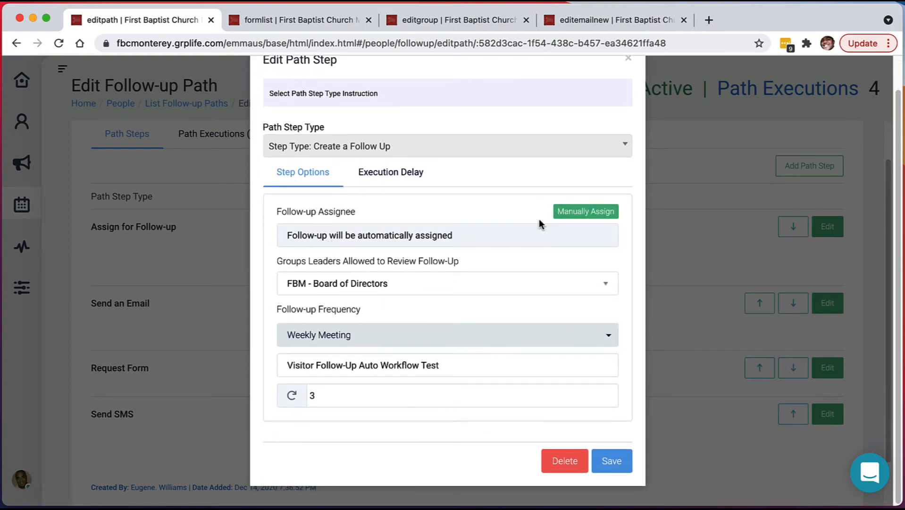
left_click(578, 219)
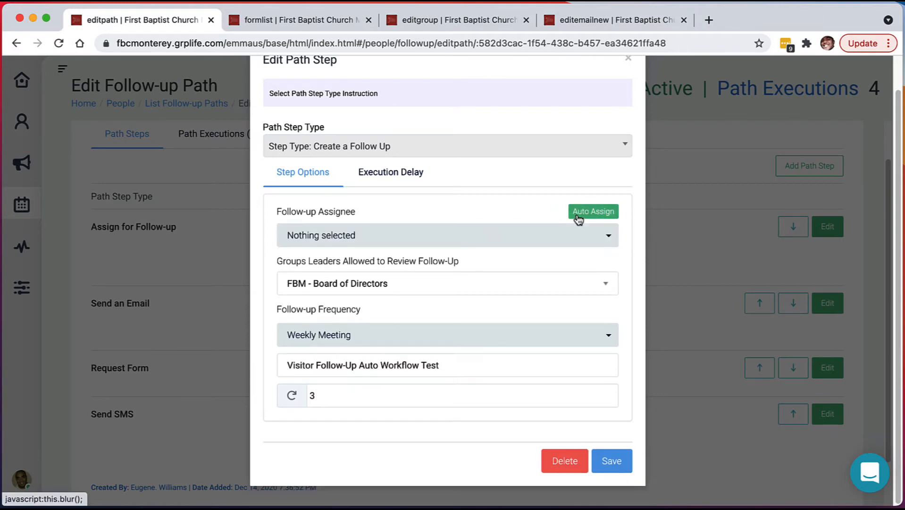
left_click(581, 219)
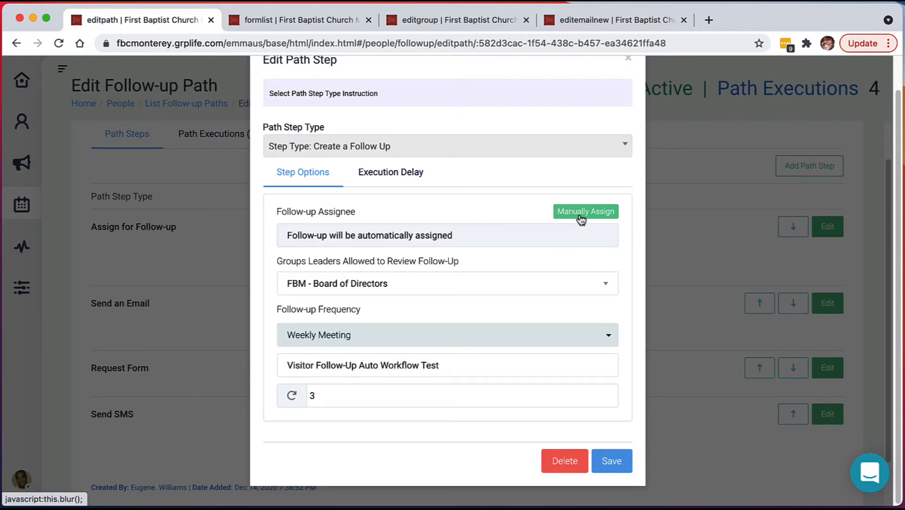
left_click(371, 286)
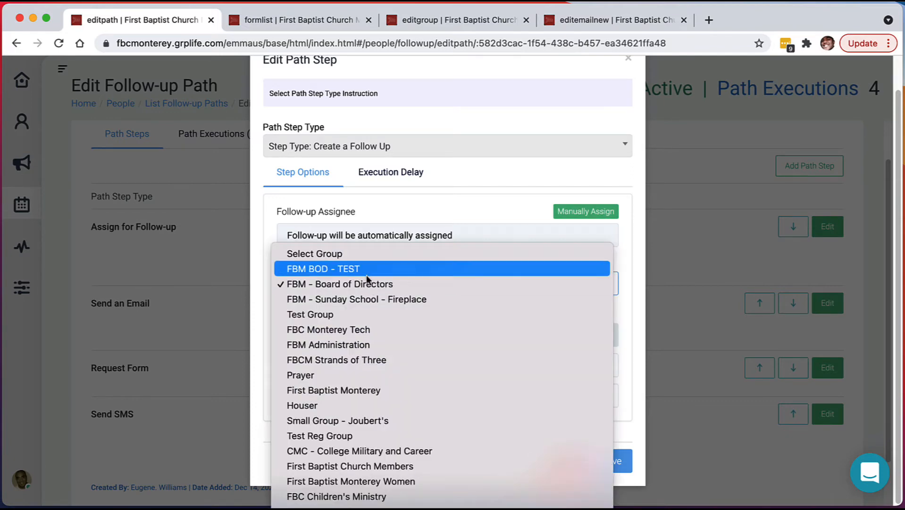
left_click(367, 270)
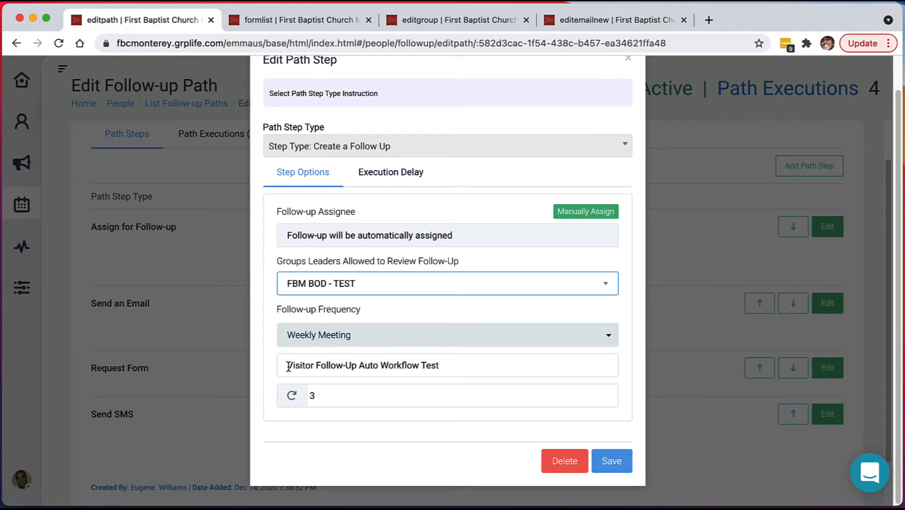
Check the step's Execution Delay settings, then go to the FBM BOD - TEST group page.
left_click_drag(453, 366, 288, 362)
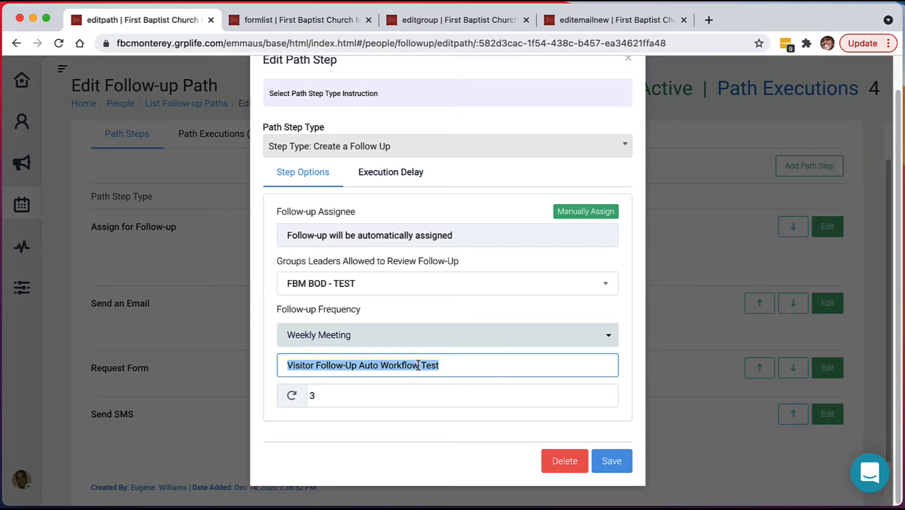
scroll(451, 313, "up", 1)
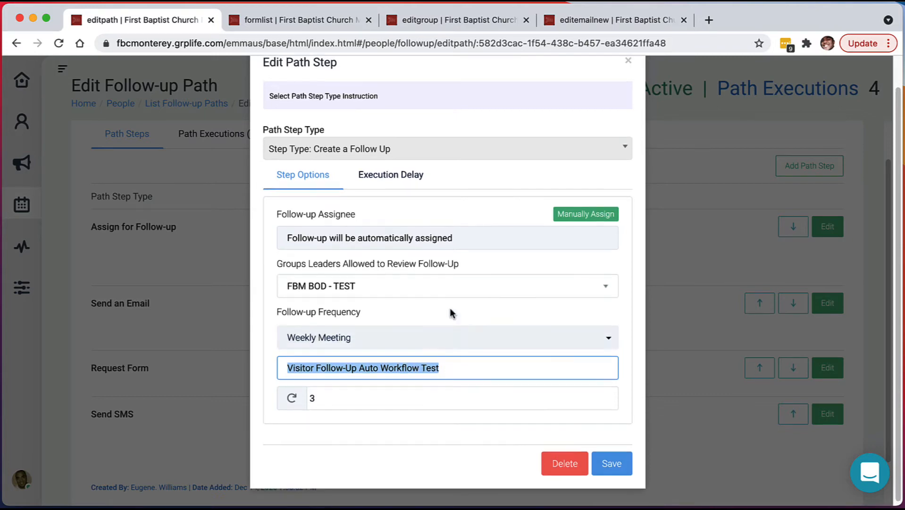
left_click(390, 174)
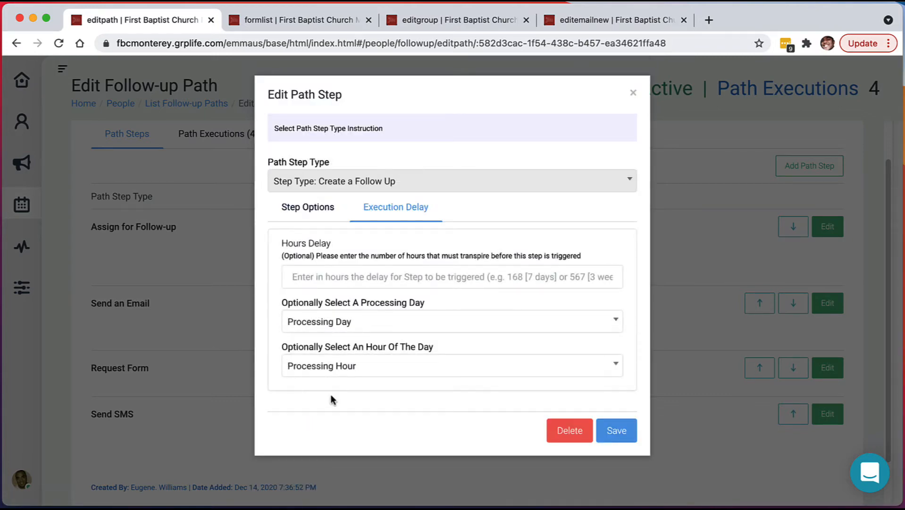
left_click(325, 214)
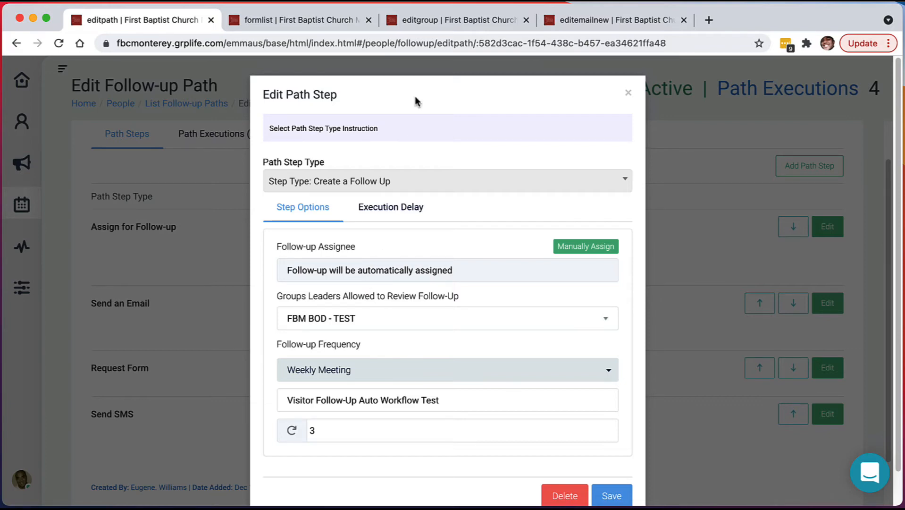
left_click(443, 21)
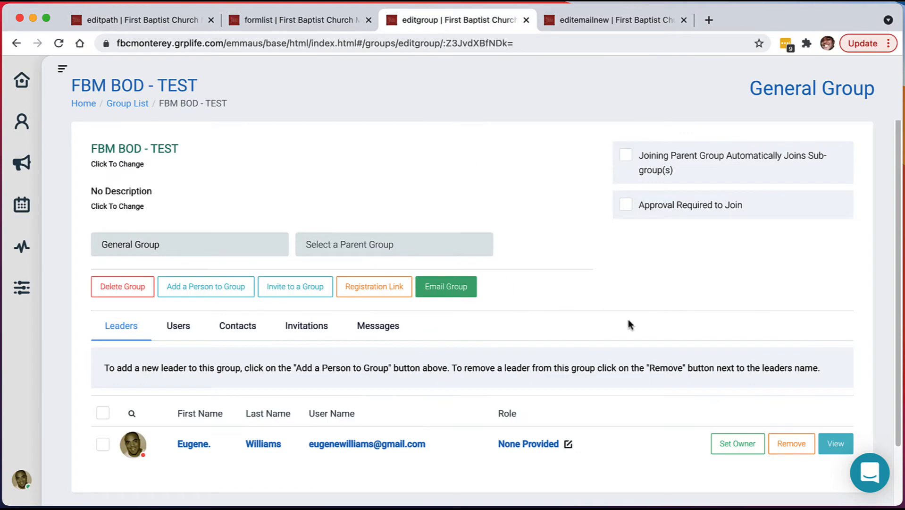
Look over the FBM BOD - TEST group's leaders, then return through the forms list to the path editor.
scroll(632, 318, "down", 3)
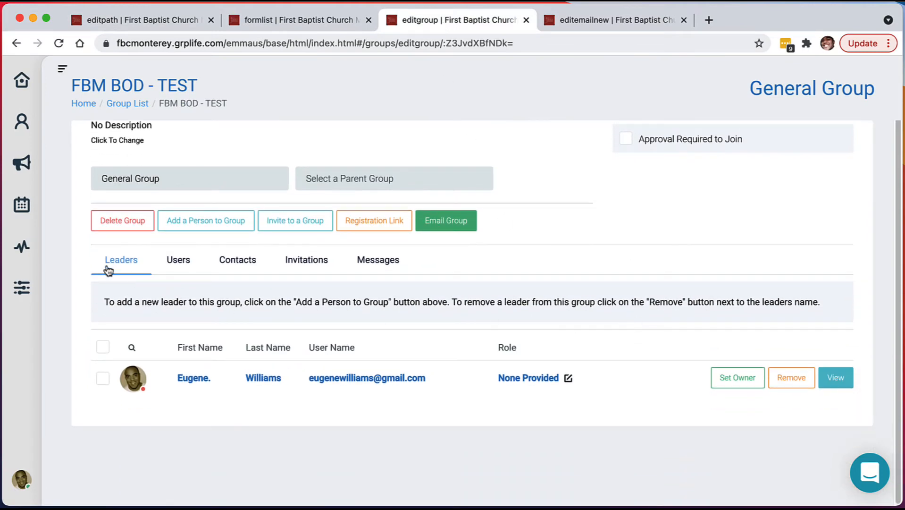
scroll(208, 210, "up", 1)
scroll(131, 324, "down", 1)
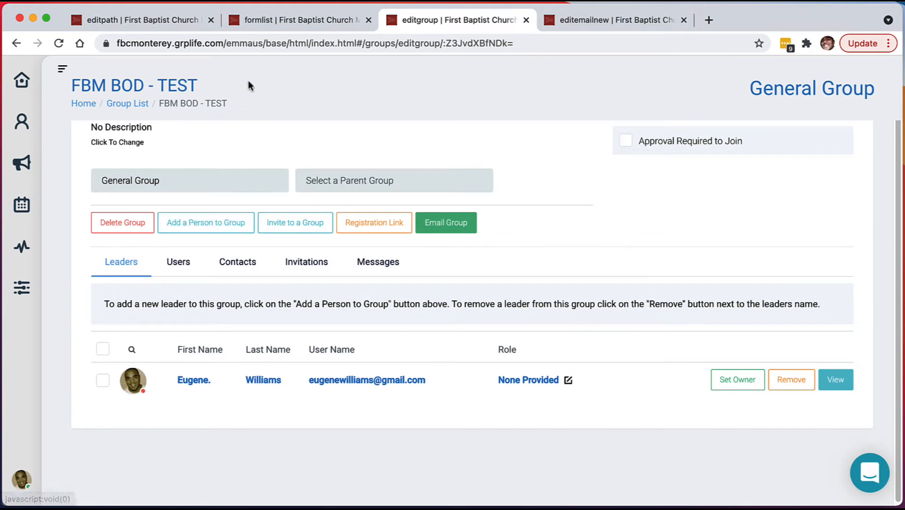
scroll(350, 194, "up", 3)
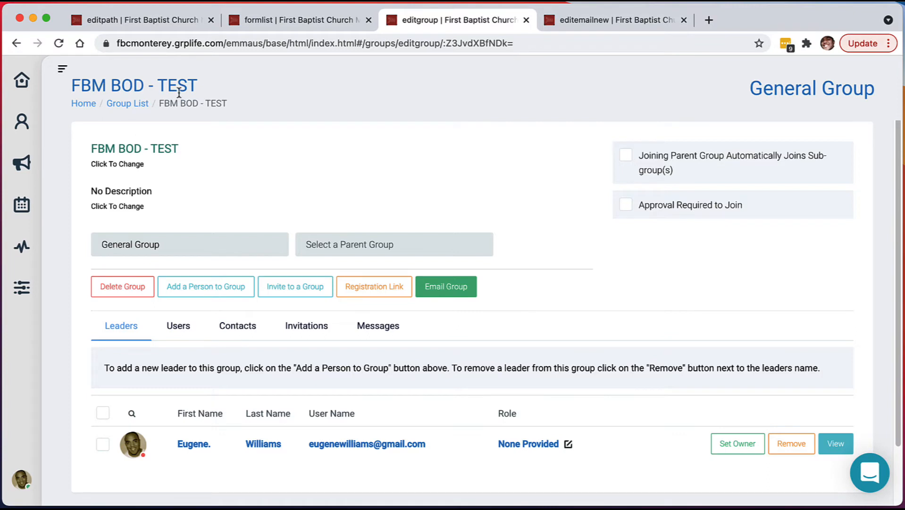
scroll(259, 210, "down", 1)
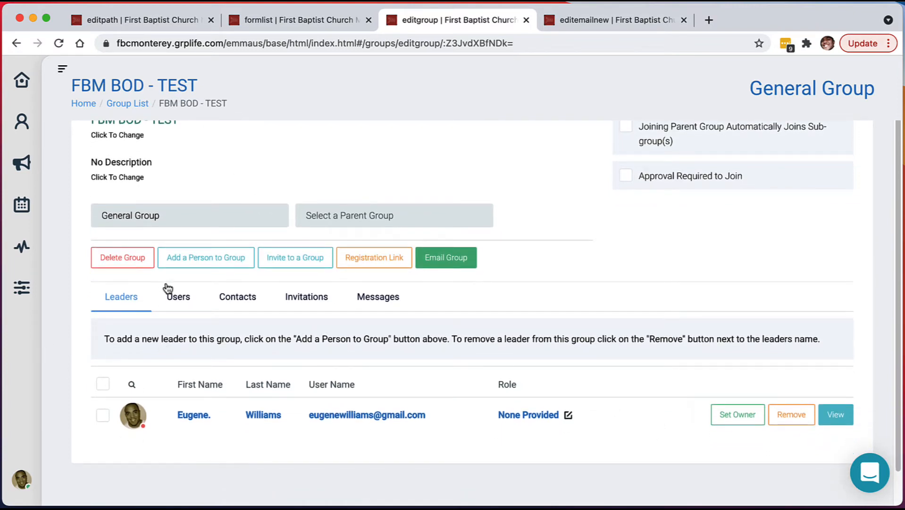
scroll(203, 261, "up", 1)
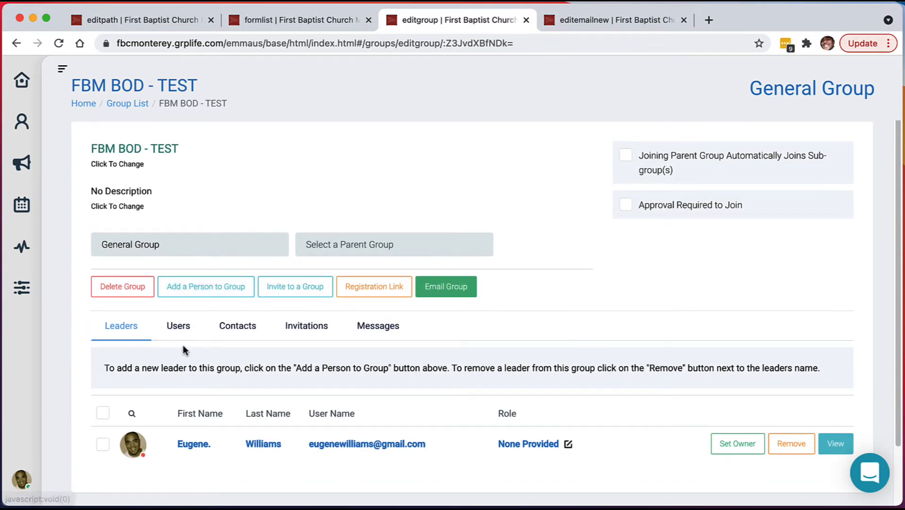
left_click(263, 26)
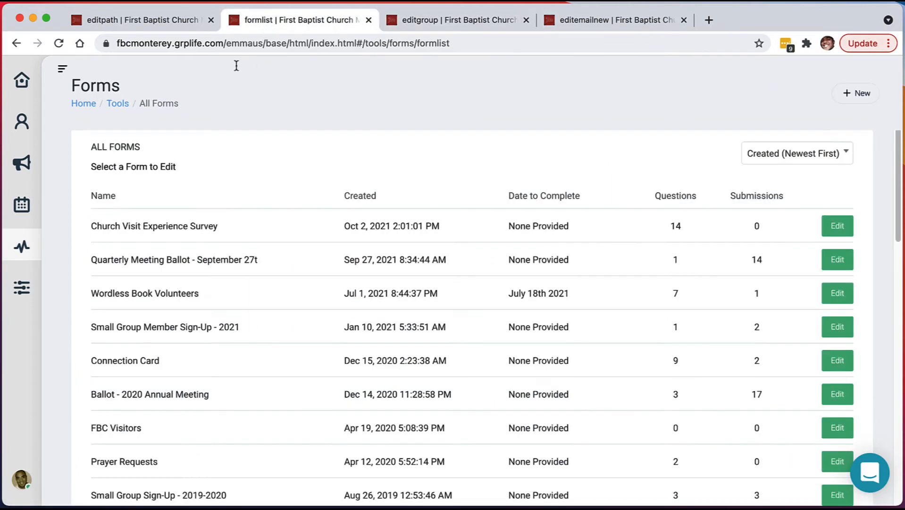
left_click(167, 21)
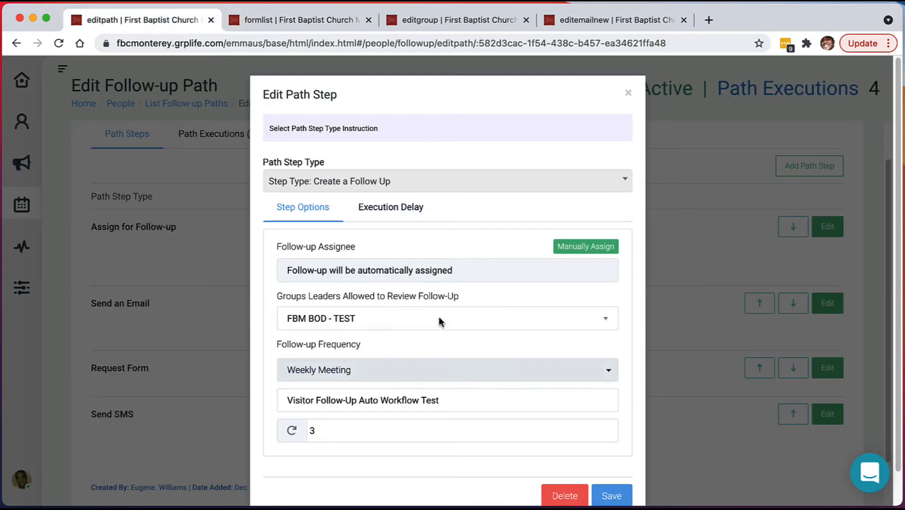
Close the step dialog and bring up the Outreach emails list.
left_click(627, 94)
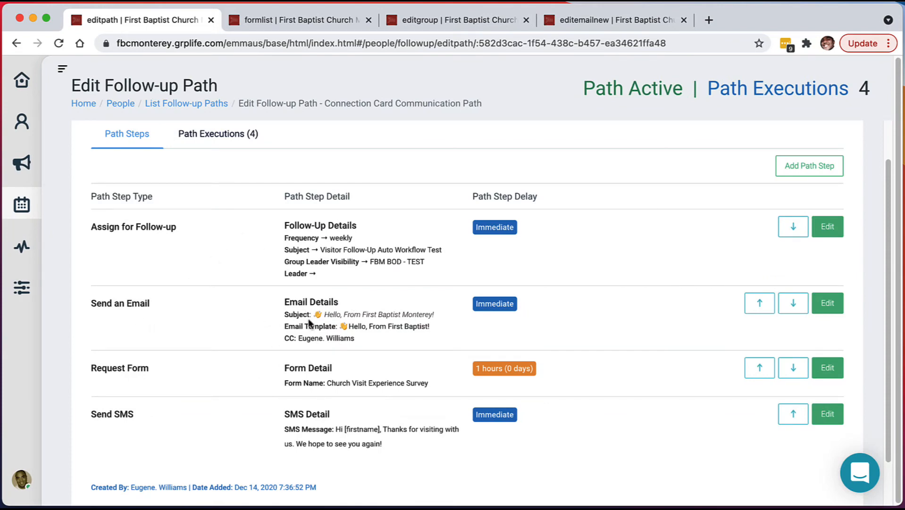
left_click(597, 20)
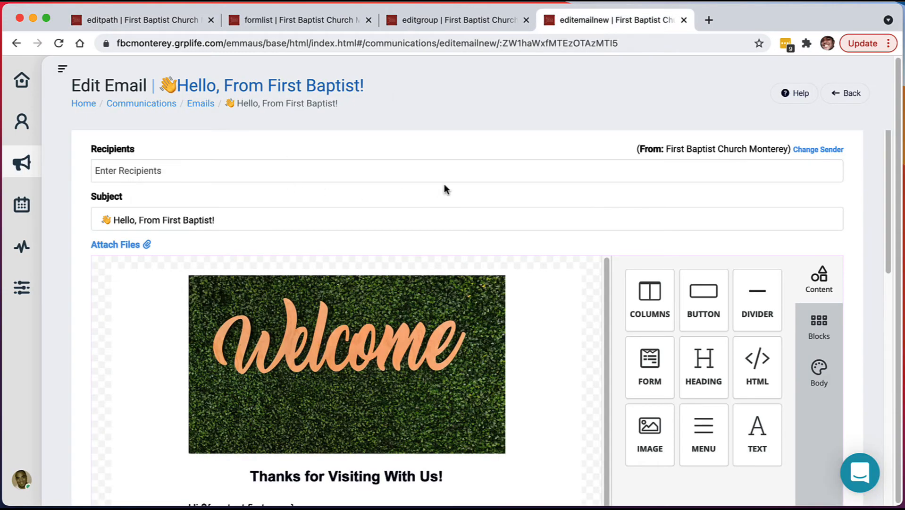
scroll(444, 184, "down", 2)
scroll(444, 184, "up", 2)
left_click(28, 161)
left_click(229, 160)
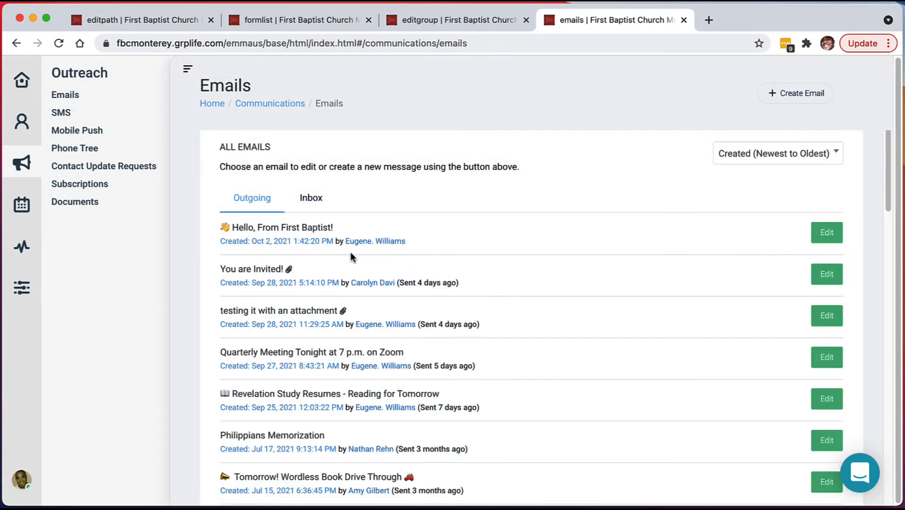
left_click(187, 69)
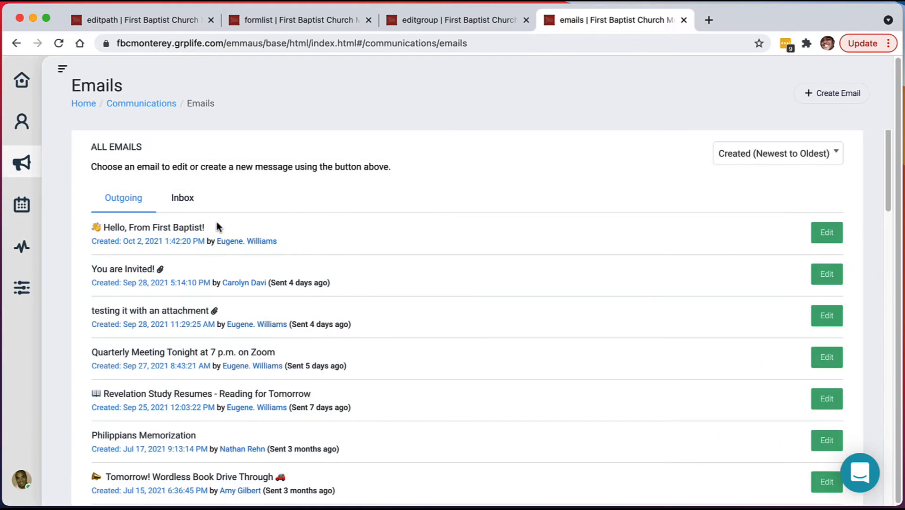
Inspect the newest 'Hello, From First Baptist!' email and its text block, then return to the path.
left_click(825, 235)
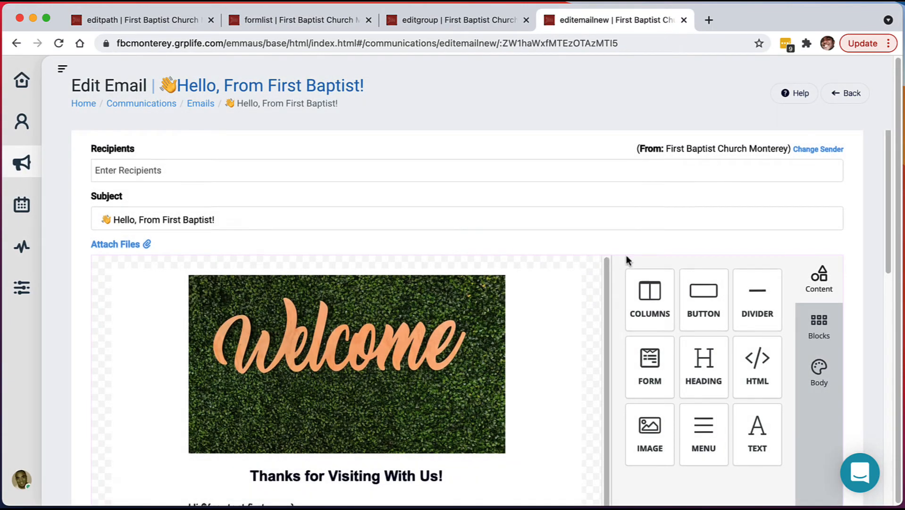
scroll(627, 257, "down", 6)
scroll(625, 256, "down", 4)
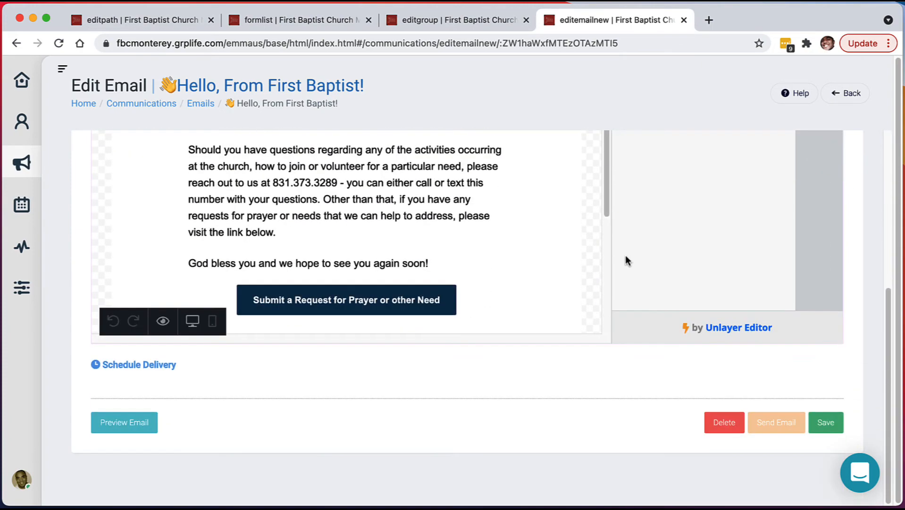
scroll(625, 255, "up", 5)
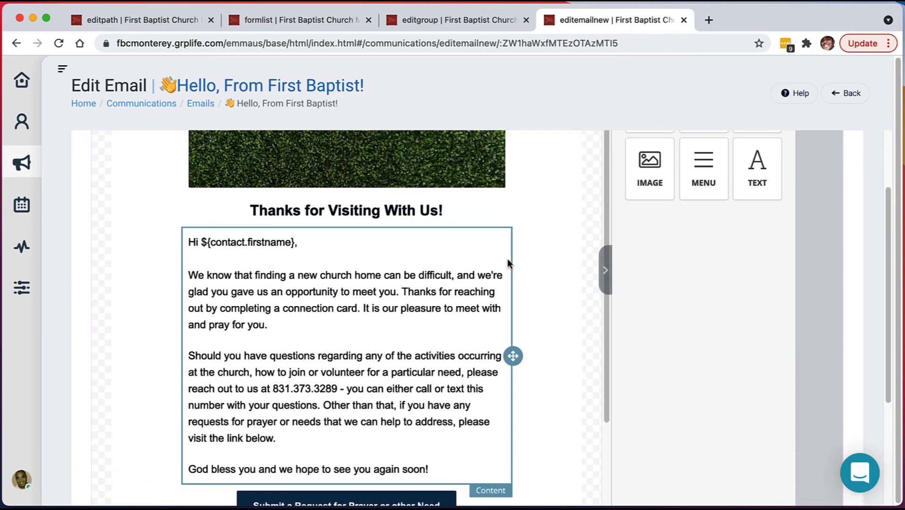
scroll(242, 261, "up", 2)
left_click(284, 254)
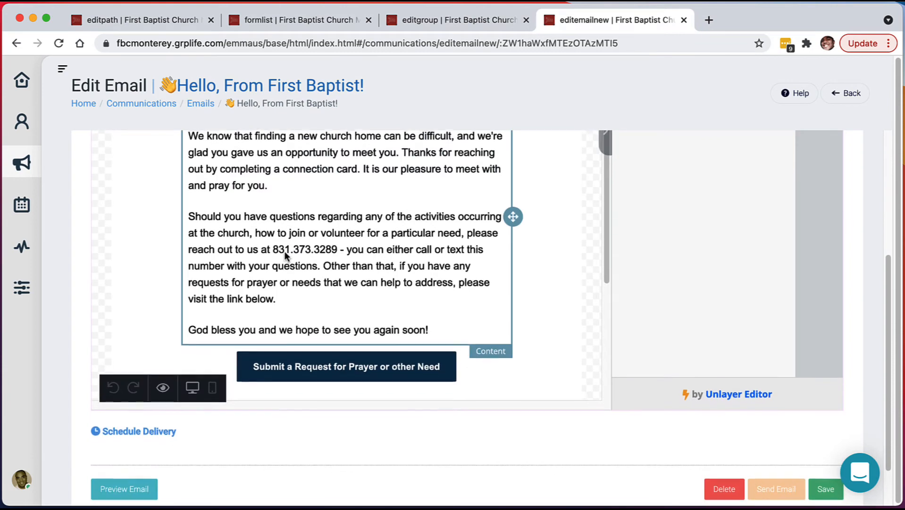
scroll(284, 251, "up", 5)
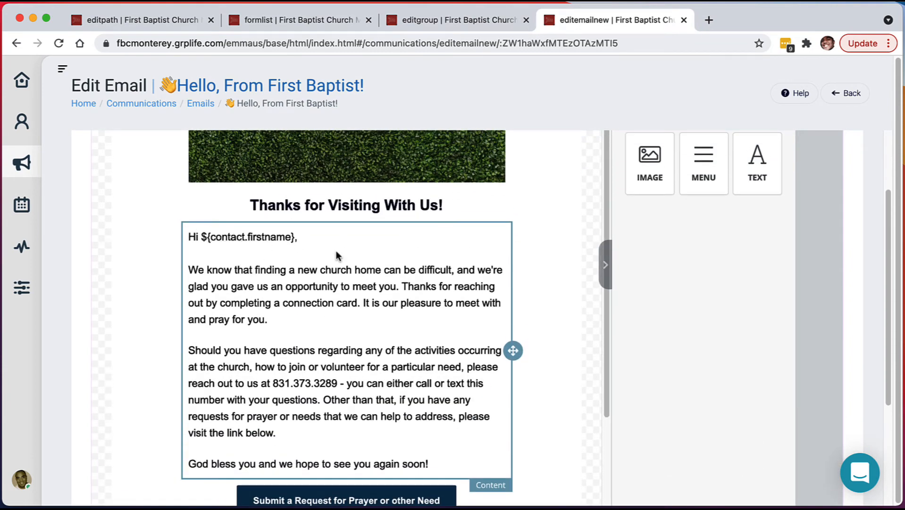
scroll(335, 264, "down", 2)
scroll(355, 302, "down", 5)
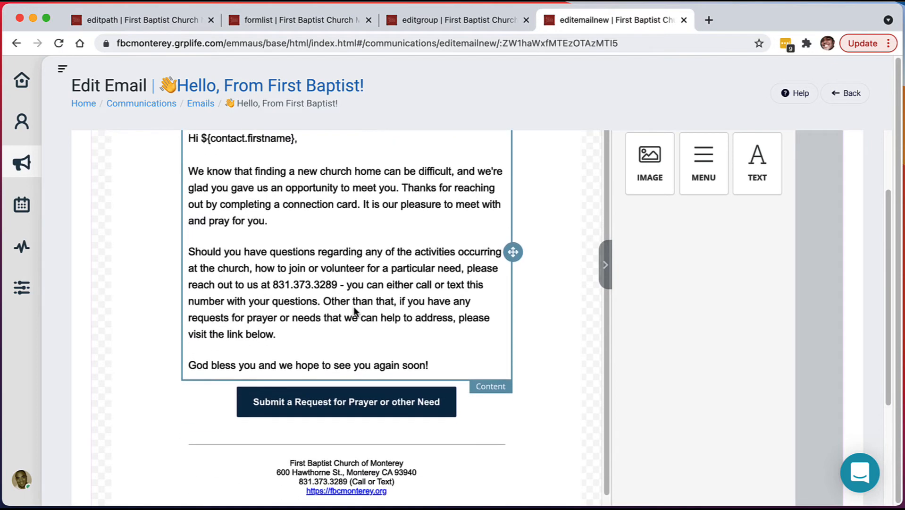
scroll(354, 295, "up", 7)
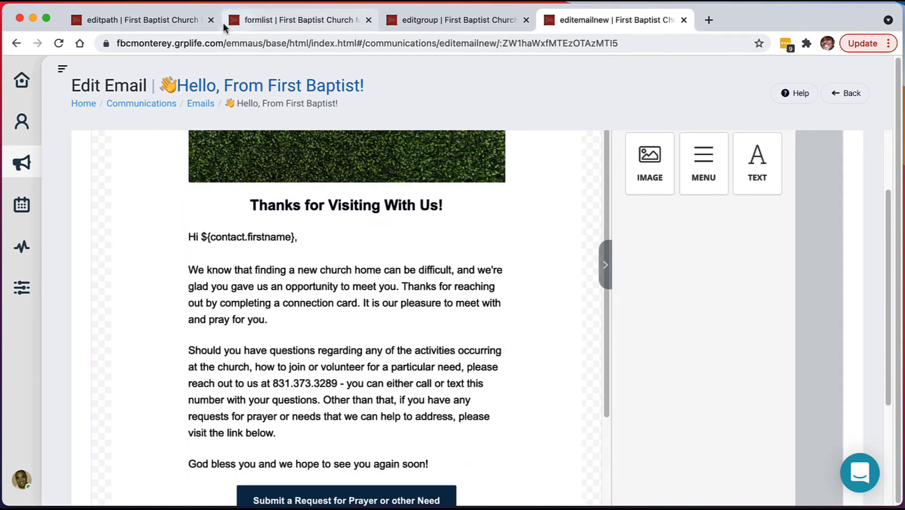
left_click(198, 20)
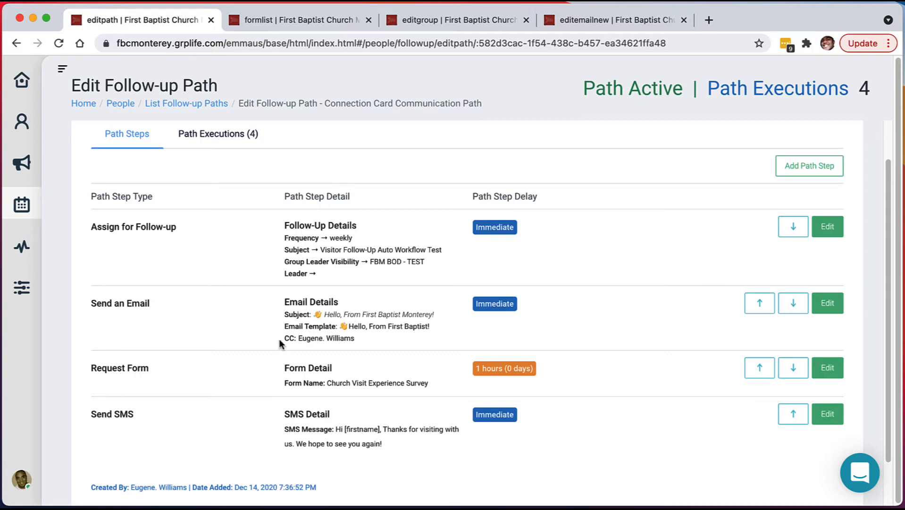
left_click_drag(357, 339, 283, 338)
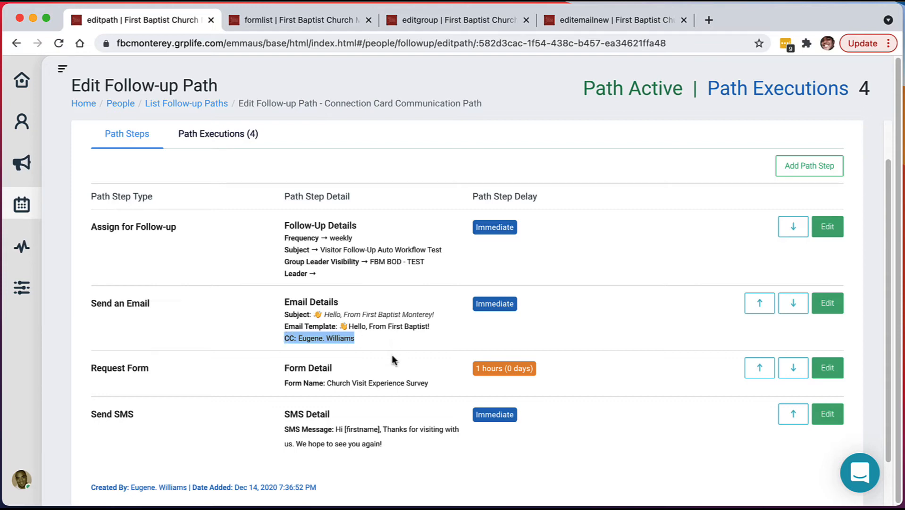
scroll(392, 354, "down", 2)
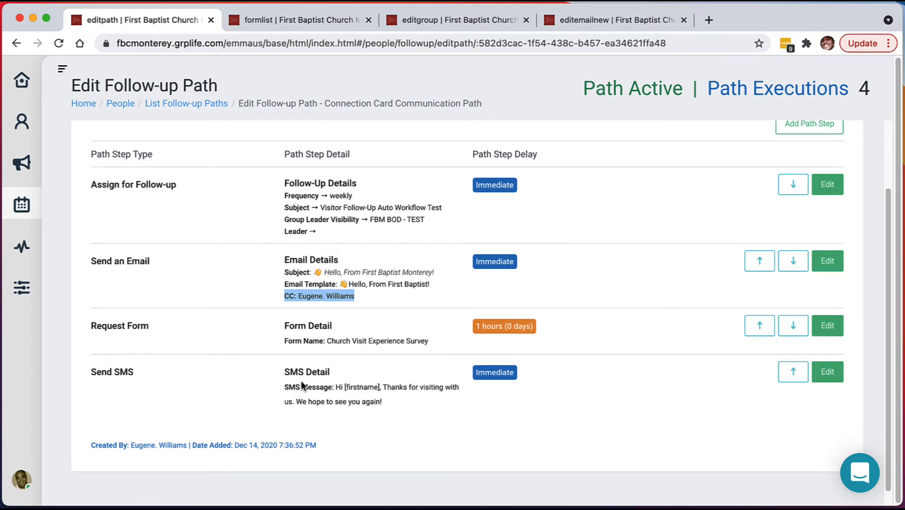
scroll(739, 178, "up", 4)
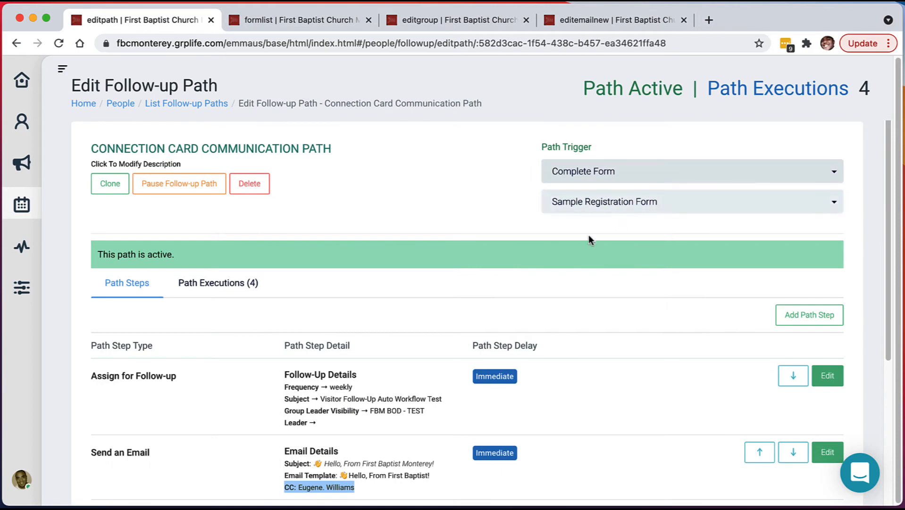
scroll(566, 240, "down", 4)
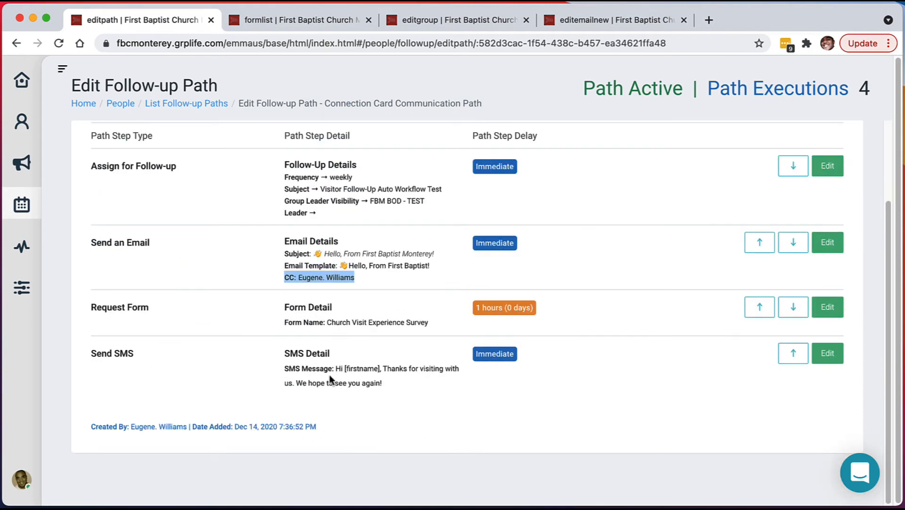
left_click_drag(359, 371, 361, 370)
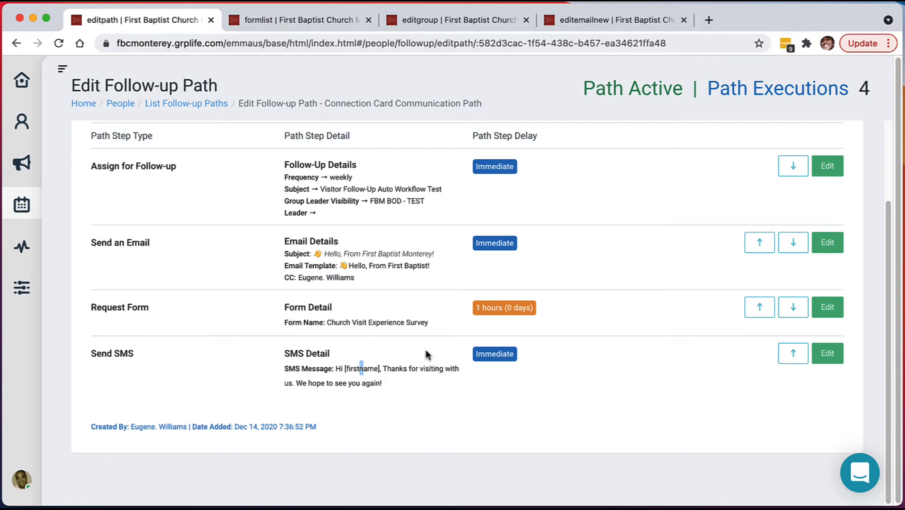
scroll(608, 269, "up", 3)
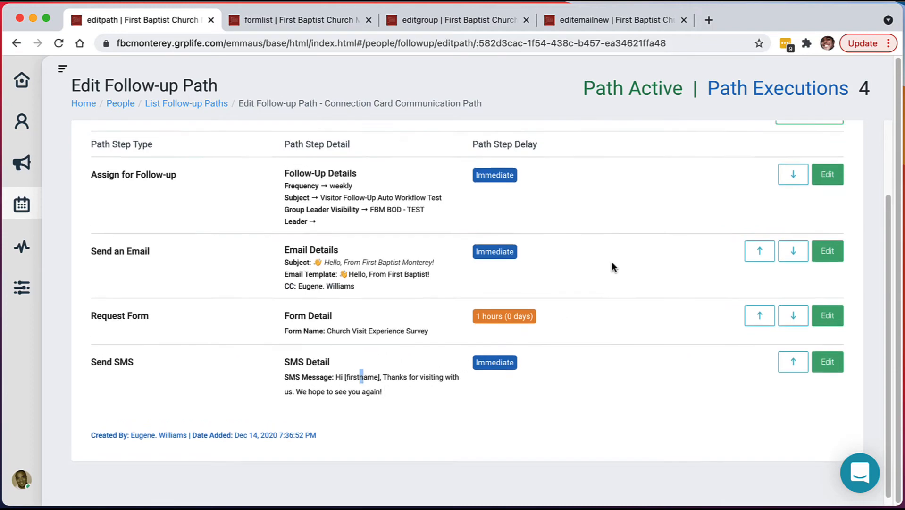
scroll(605, 262, "up", 3)
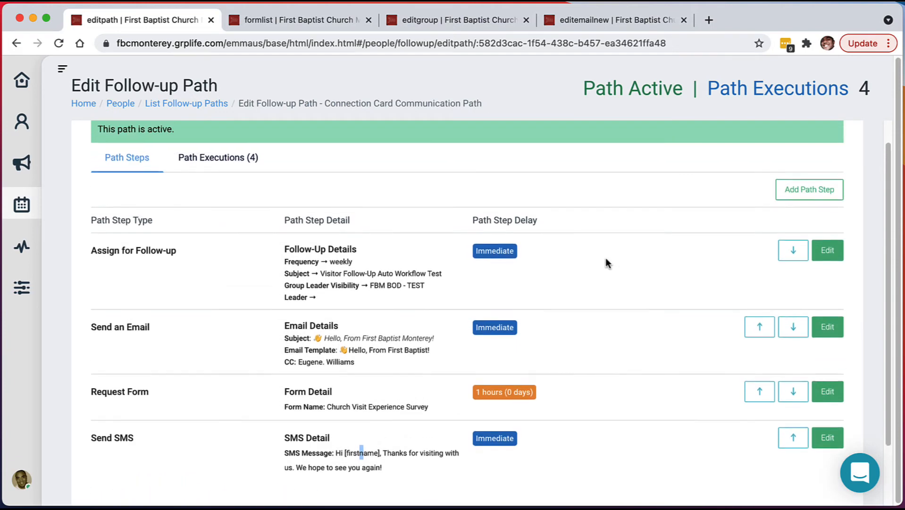
scroll(602, 262, "up", 4)
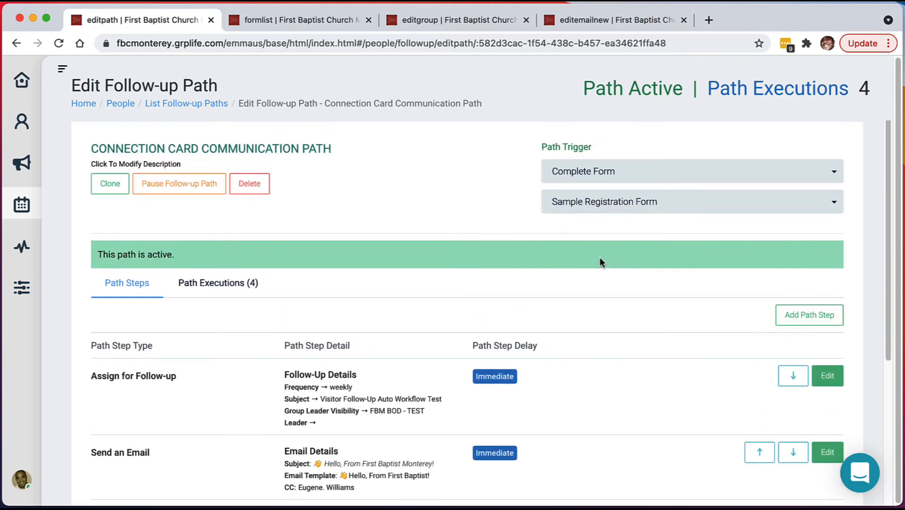
mouse_move(370, 504)
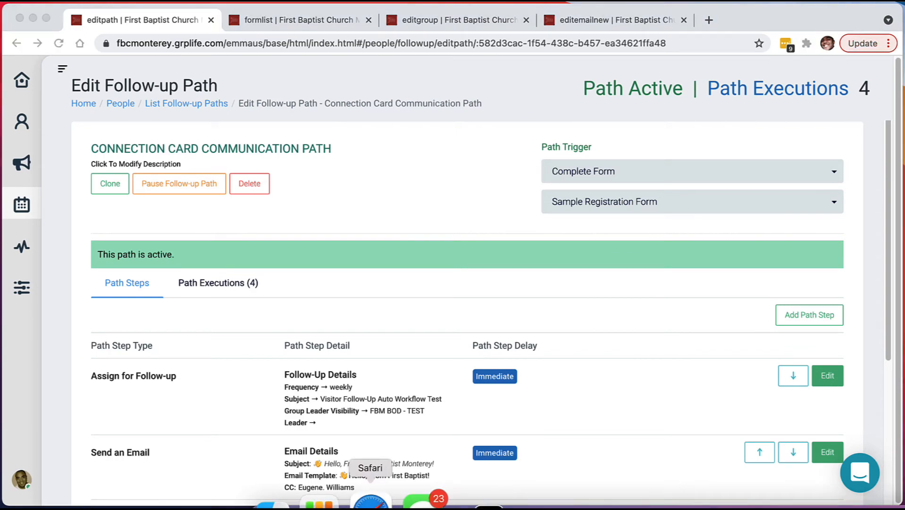
Open a new Safari window, postpone the LastPass update, and return to GRPlife's All Forms list.
left_click(371, 503)
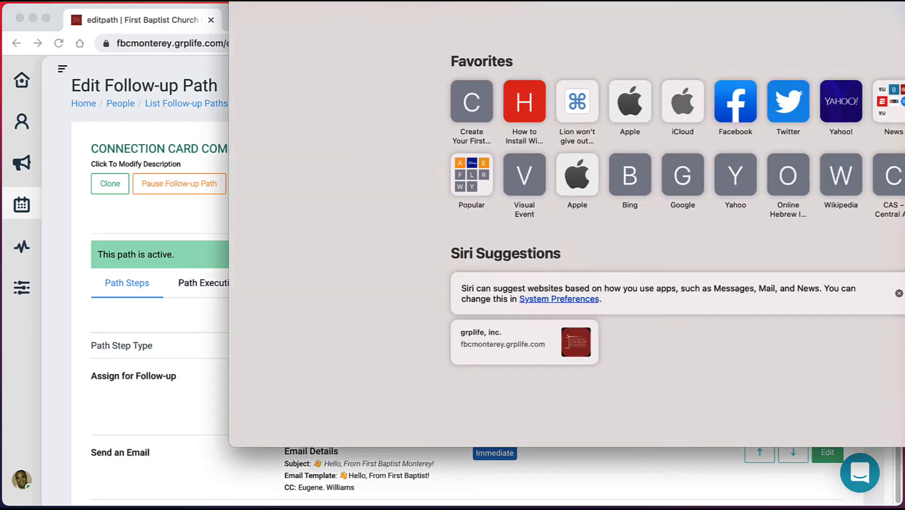
left_click_drag(396, 1, 172, 12)
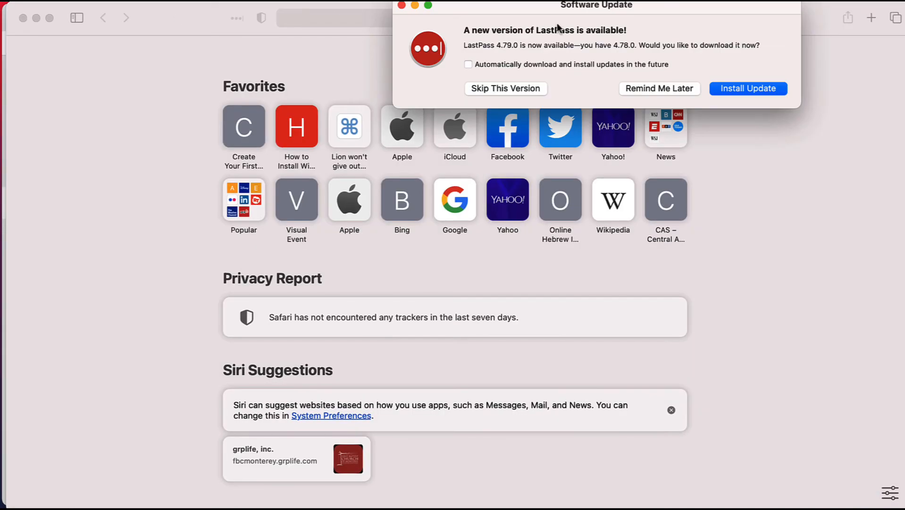
left_click(639, 87)
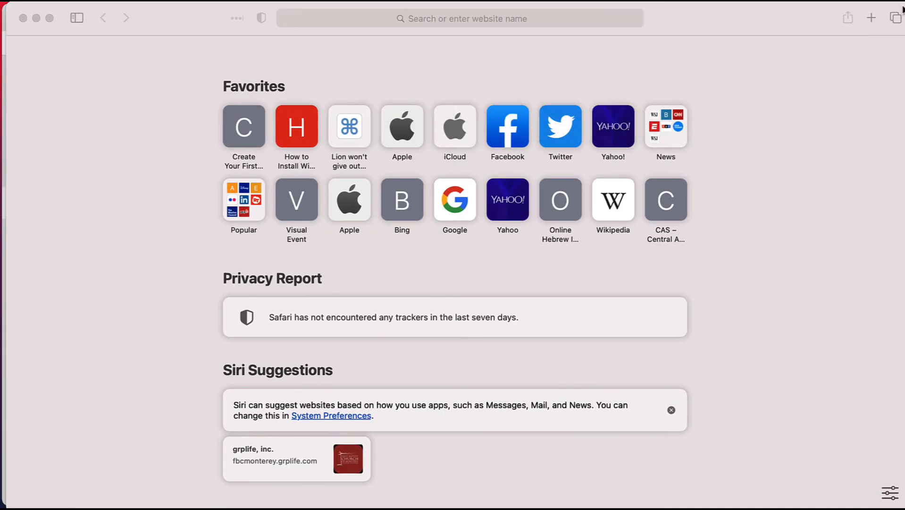
left_click(712, 17)
mouse_move(692, 17)
left_mouse_down()
mouse_move(691, 36)
mouse_move(686, 17)
left_mouse_up()
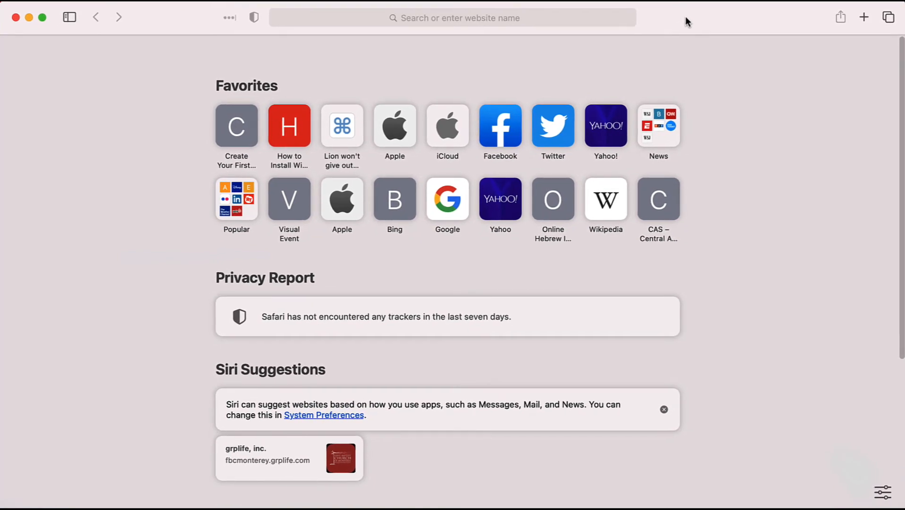
key("super+Tab")
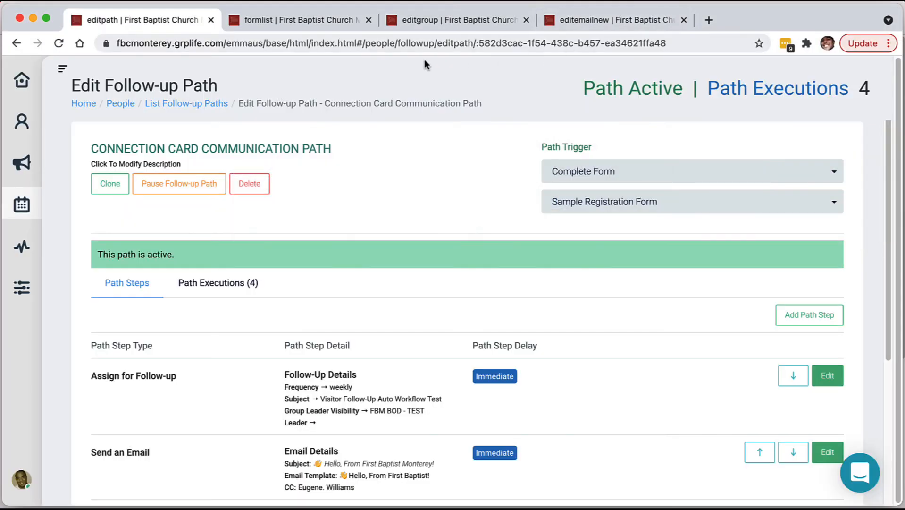
left_click(324, 19)
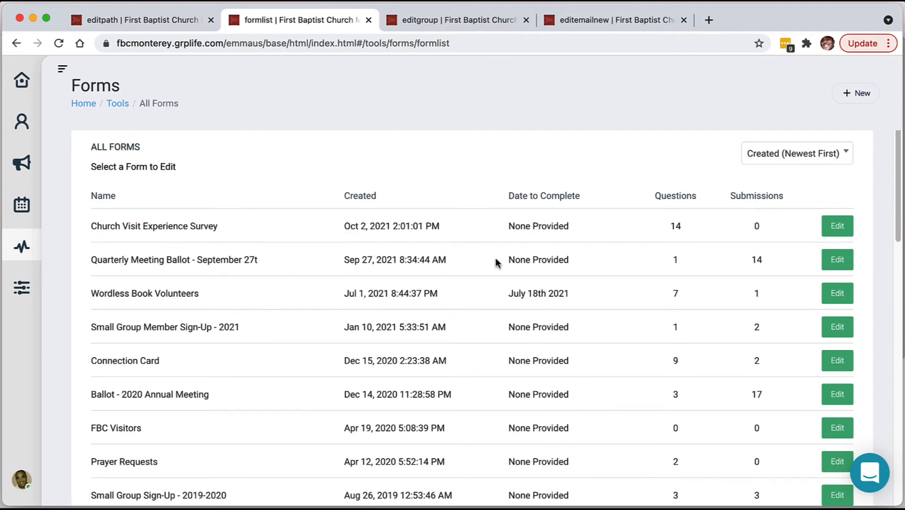
Open the Sample Registration Form's Share dialog and copy its Form Link.
scroll(467, 279, "down", 1)
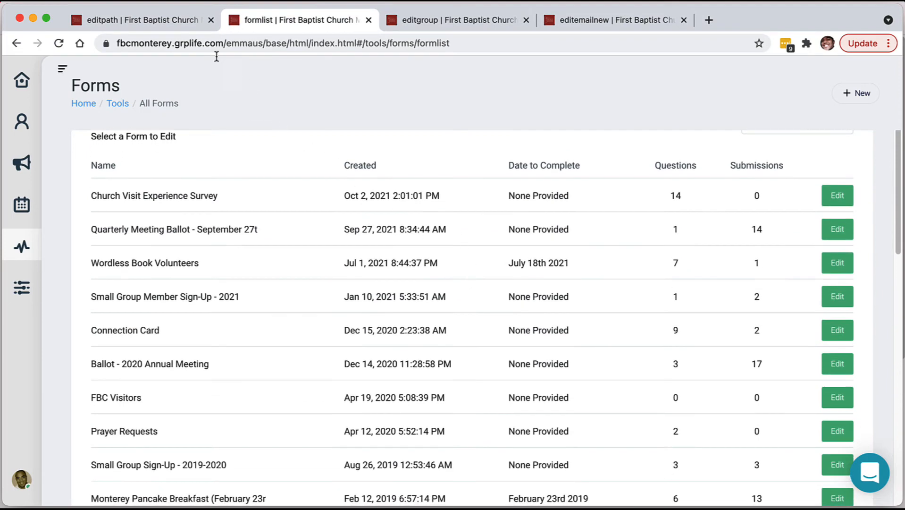
left_click(186, 19)
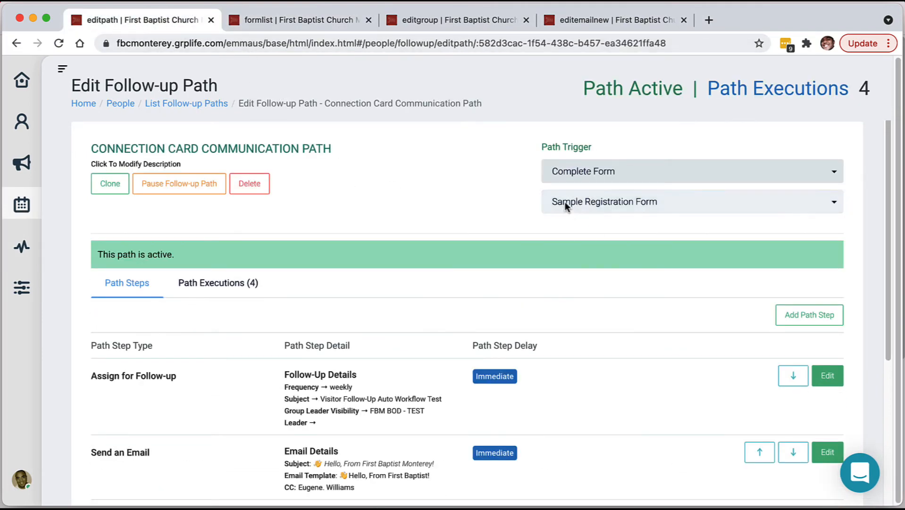
left_click(263, 20)
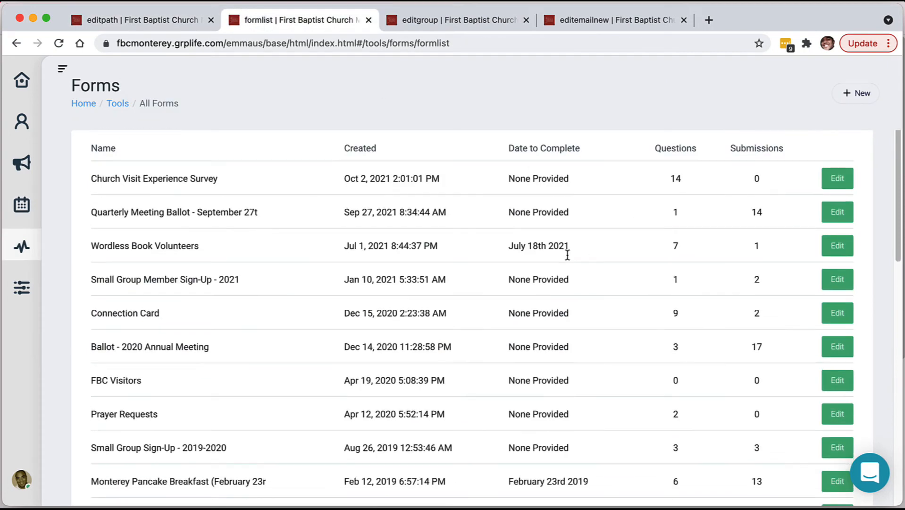
scroll(567, 255, "down", 3)
scroll(567, 255, "down", 6)
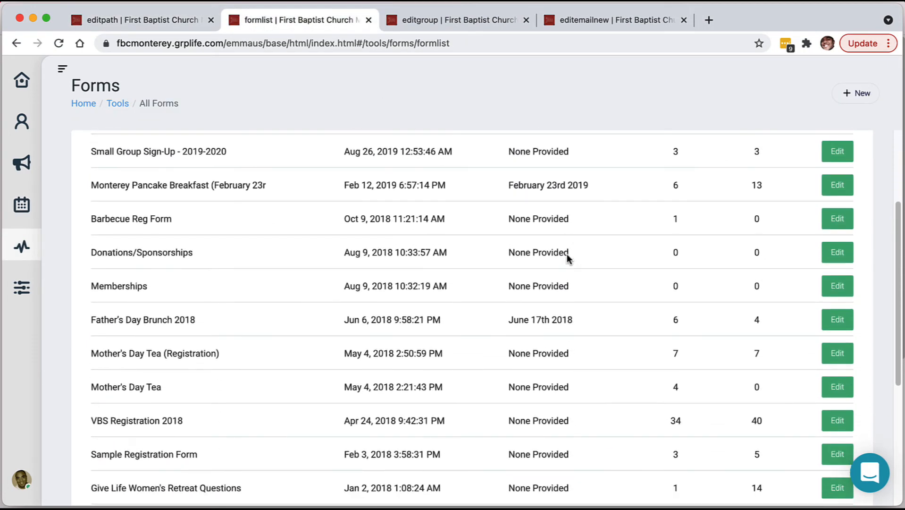
left_click(843, 355)
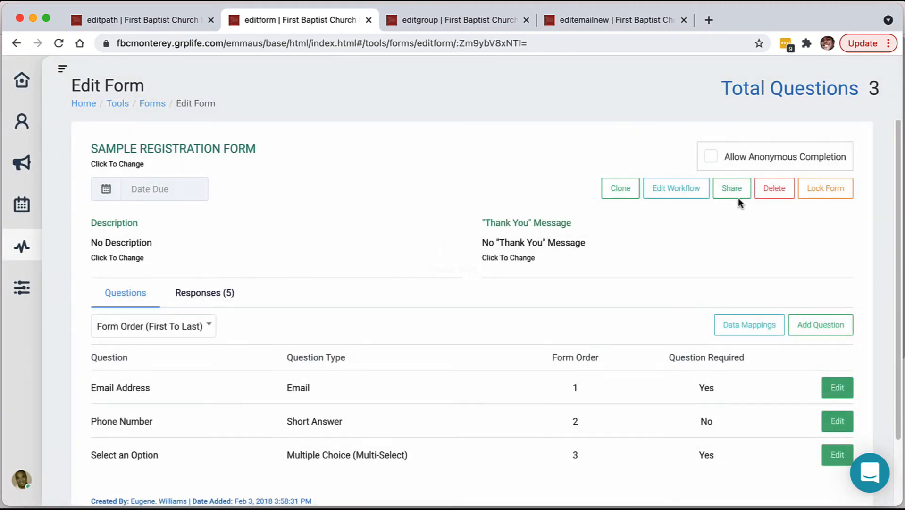
left_click(731, 188)
left_click(625, 187)
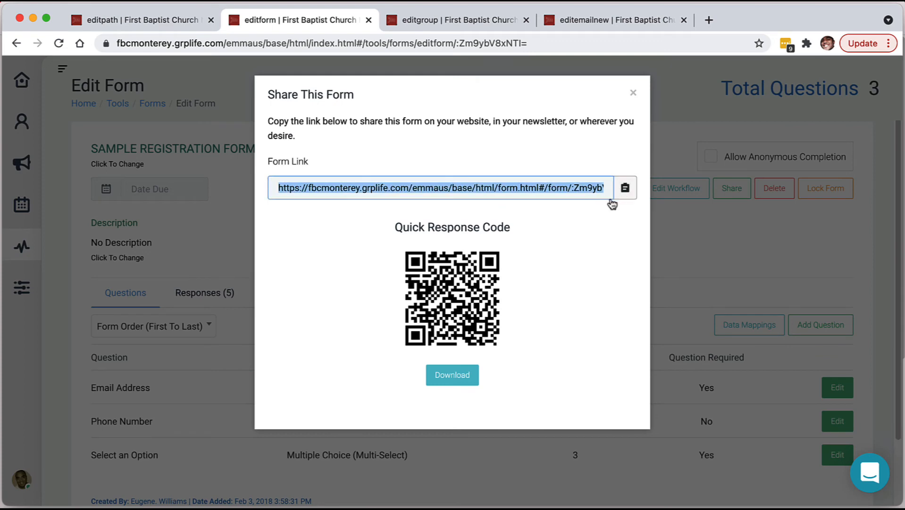
key("super+Tab")
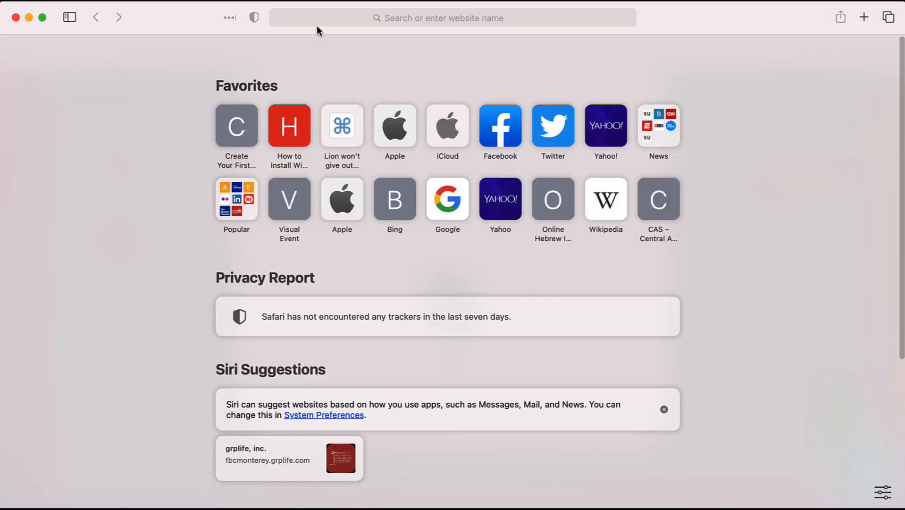
Load the copied Sample Registration Form link in Safari.
left_click(318, 24)
key("super+v")
key("Return")
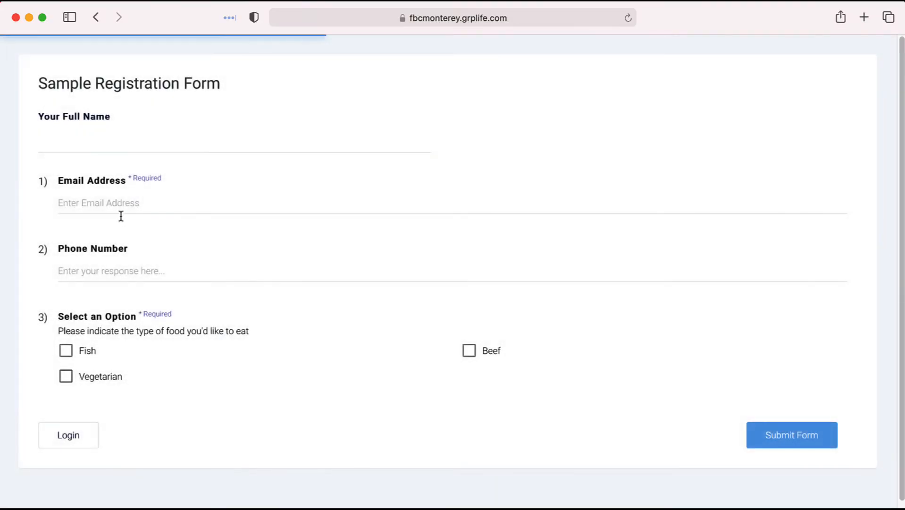
Enter the test contact's full name, email address and phone number.
left_click(99, 148)
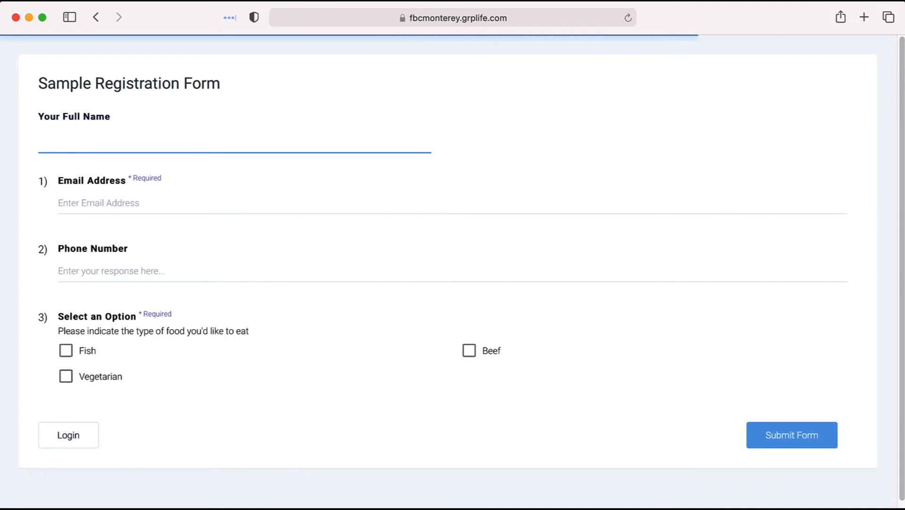
type("Test Delete")
key("BackSpace")
key("BackSpace")
key("BackSpace")
key("BackSpace")
key("BackSpace")
key("BackSpace")
key("BackSpace")
key("BackSpace")
key("BackSpace")
key("BackSpace")
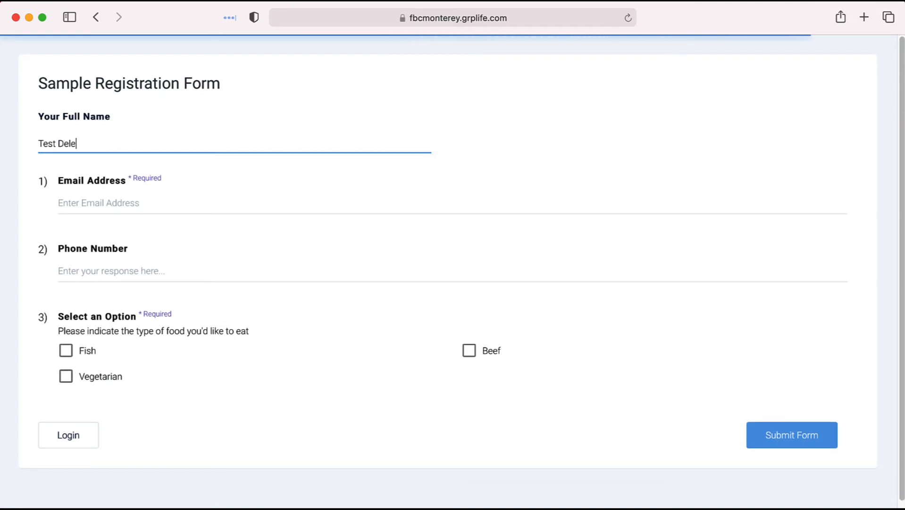
key("BackSpace")
type("John")
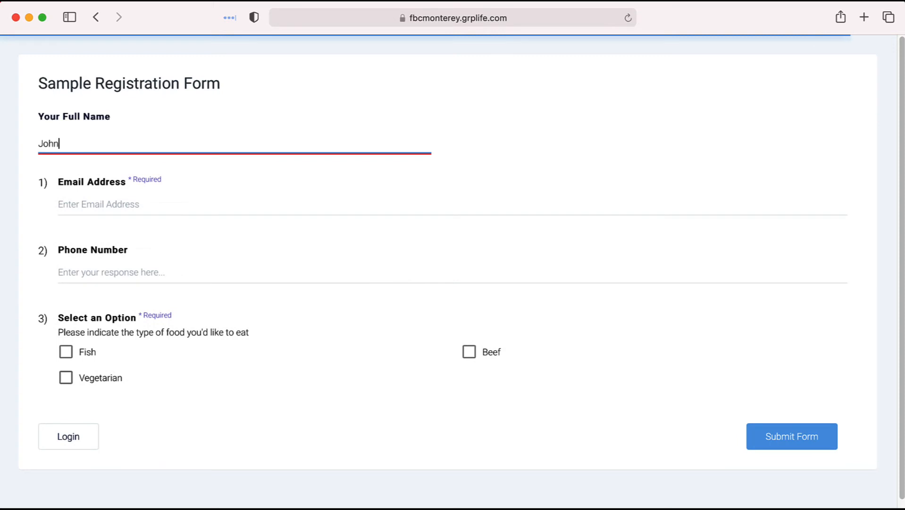
type(" Test")
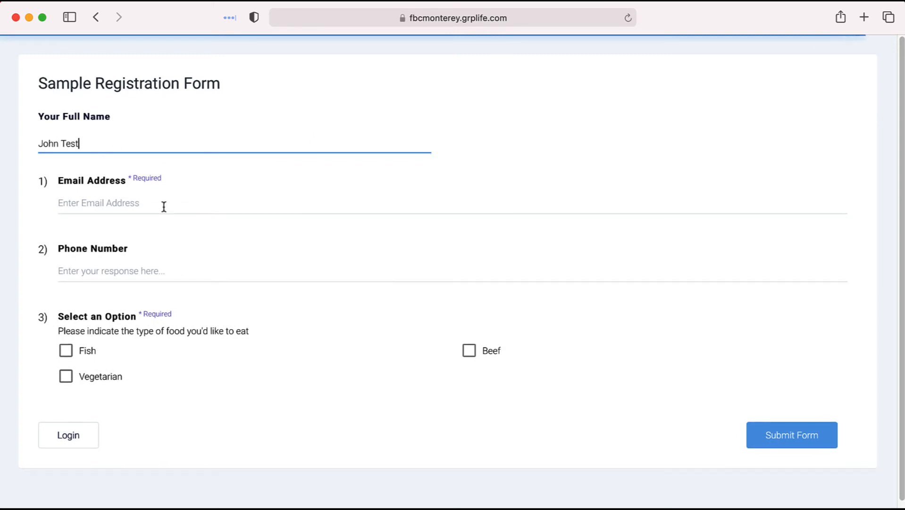
left_click(163, 206)
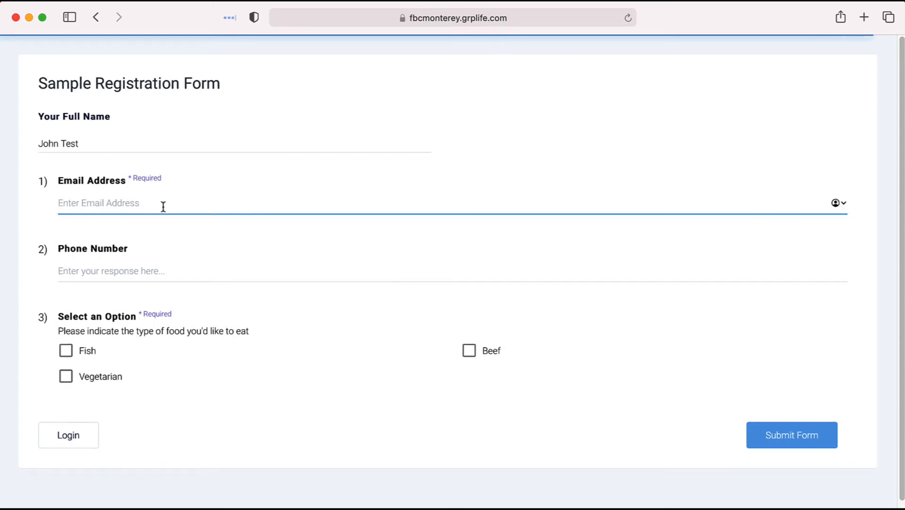
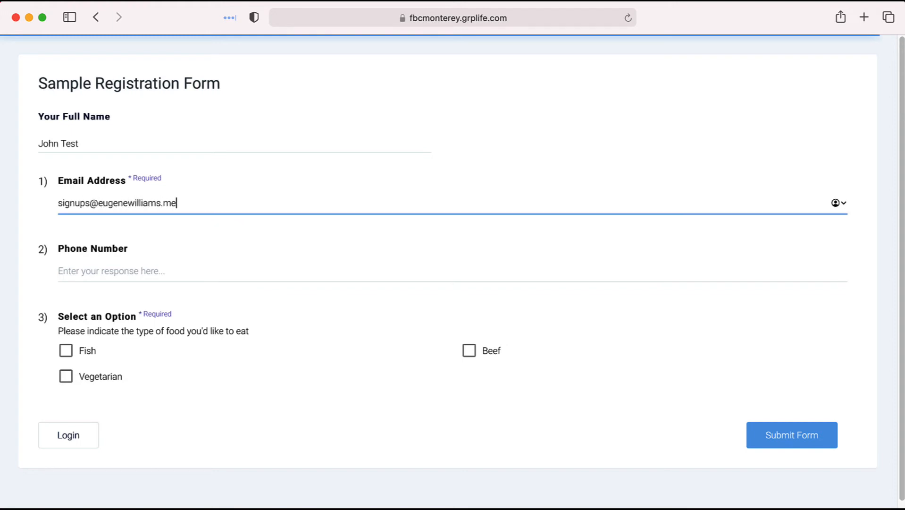
left_click(117, 272)
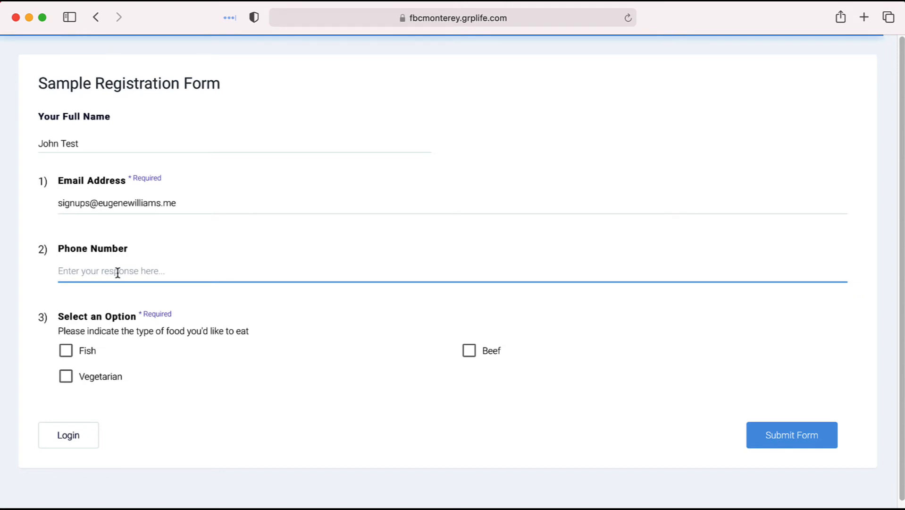
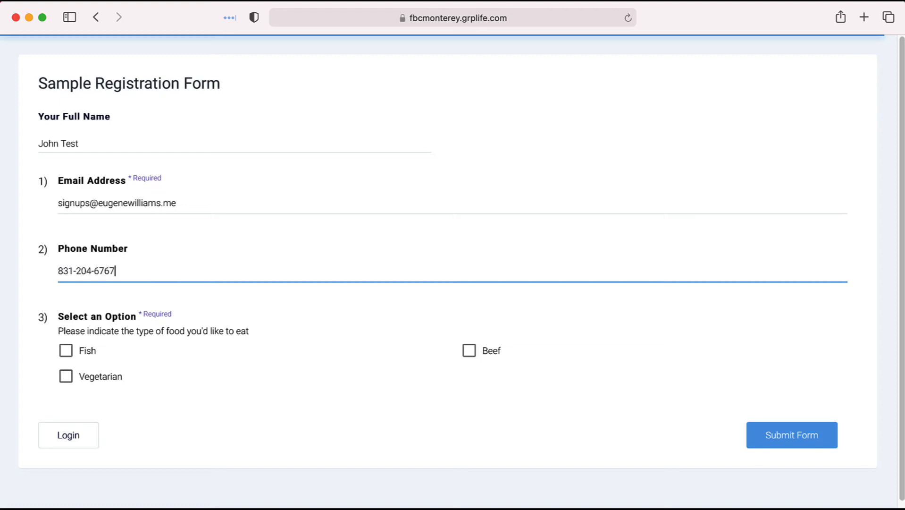
Tick Fish, submit the form, and dismiss both confirmation dialogs.
left_click(67, 353)
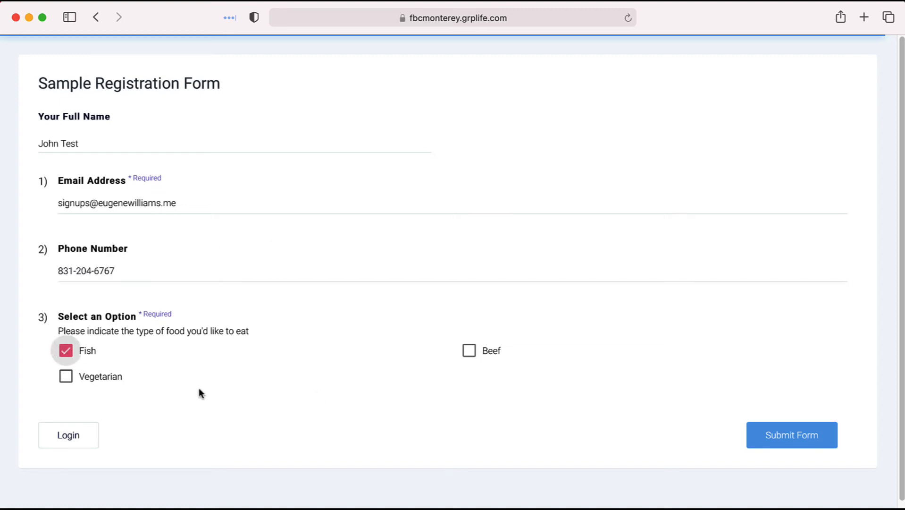
left_click(793, 439)
left_click(454, 329)
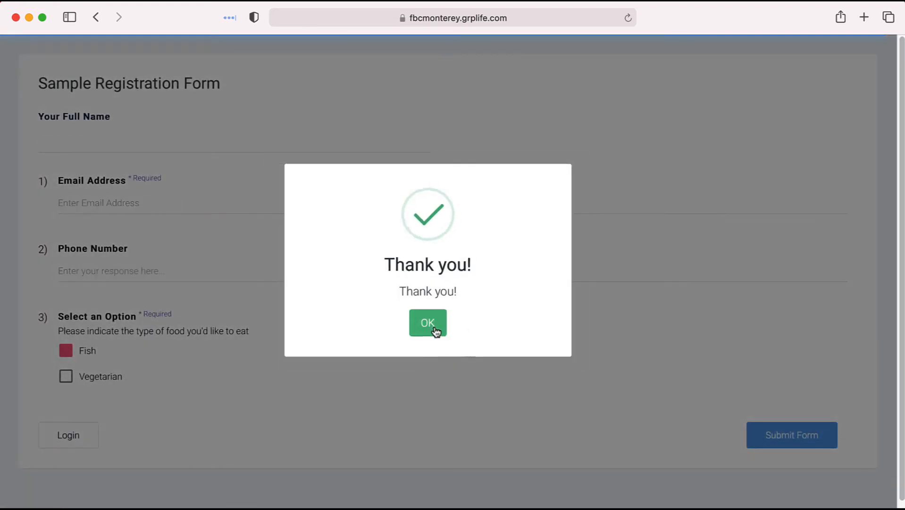
left_click(435, 329)
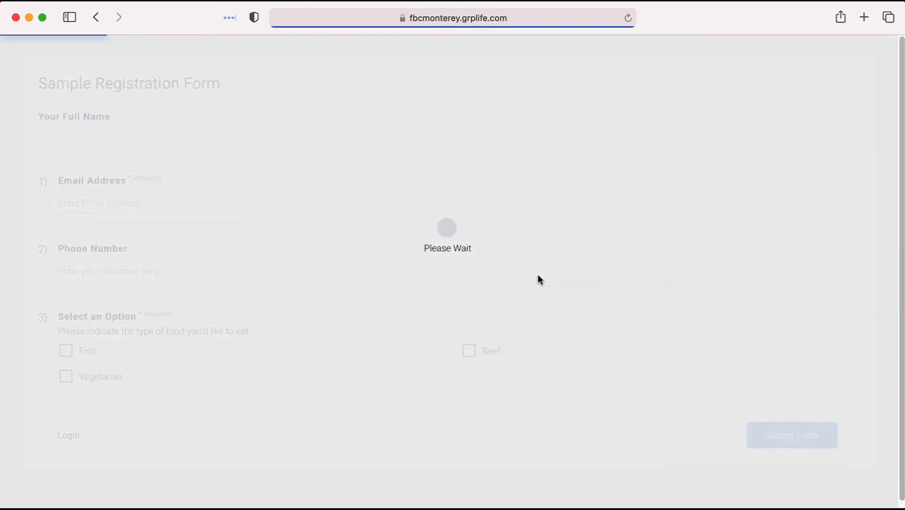
key("super+Tab")
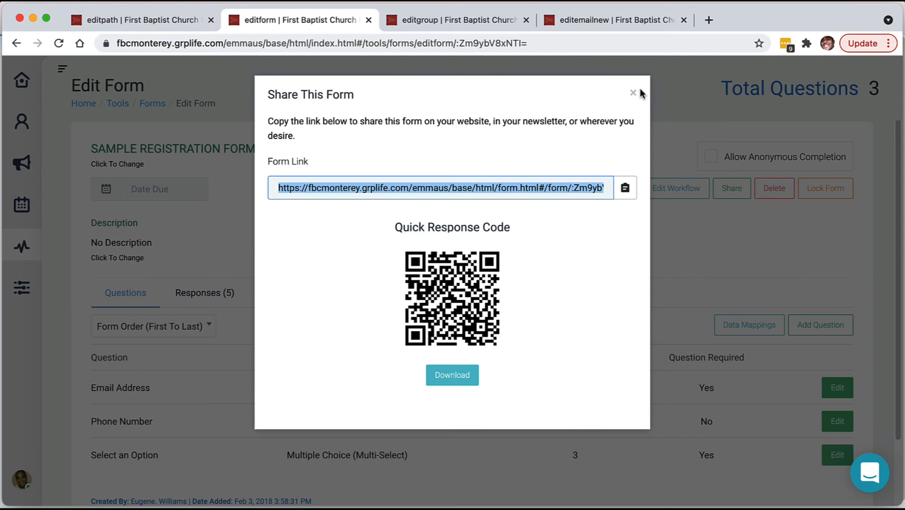
Close the Share dialog, reload the Connection Card path, and view its Path Executions (5).
left_click(633, 92)
left_click(179, 26)
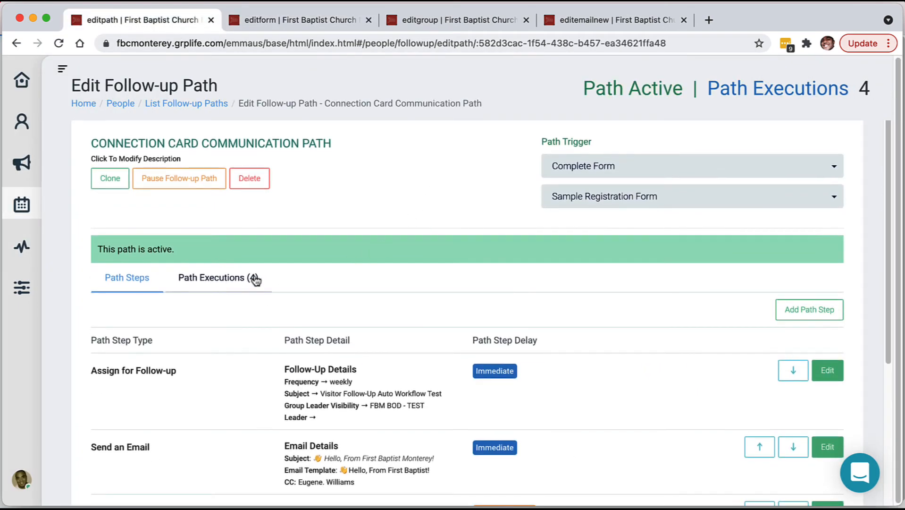
key("super+r")
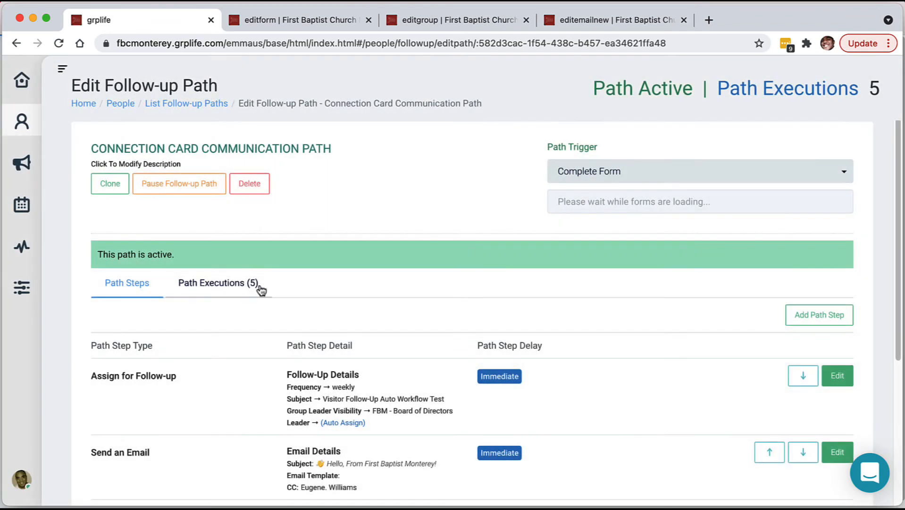
left_click(232, 291)
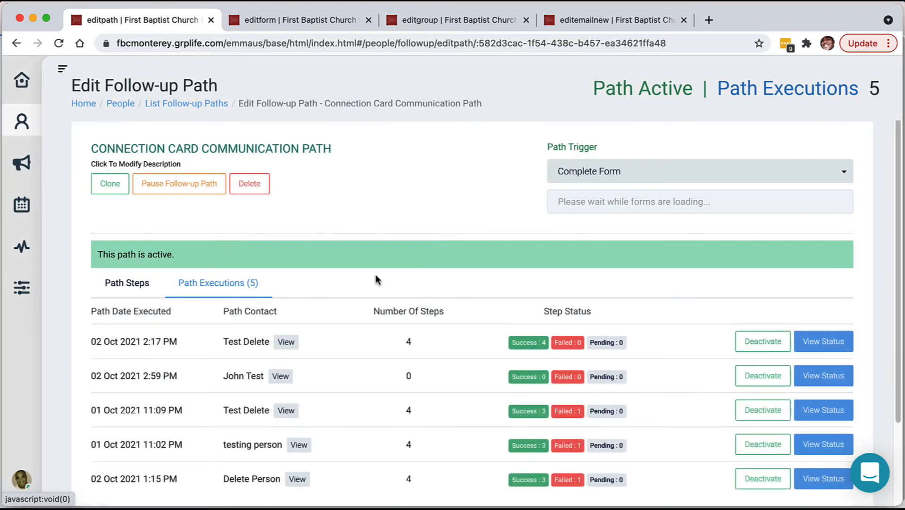
scroll(426, 314, "down", 3)
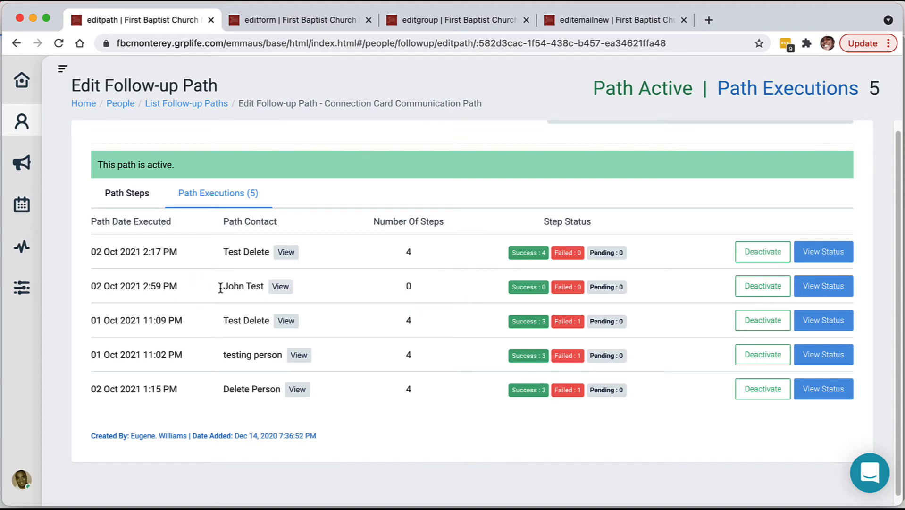
scroll(289, 294, "up", 1)
scroll(289, 294, "up", 1)
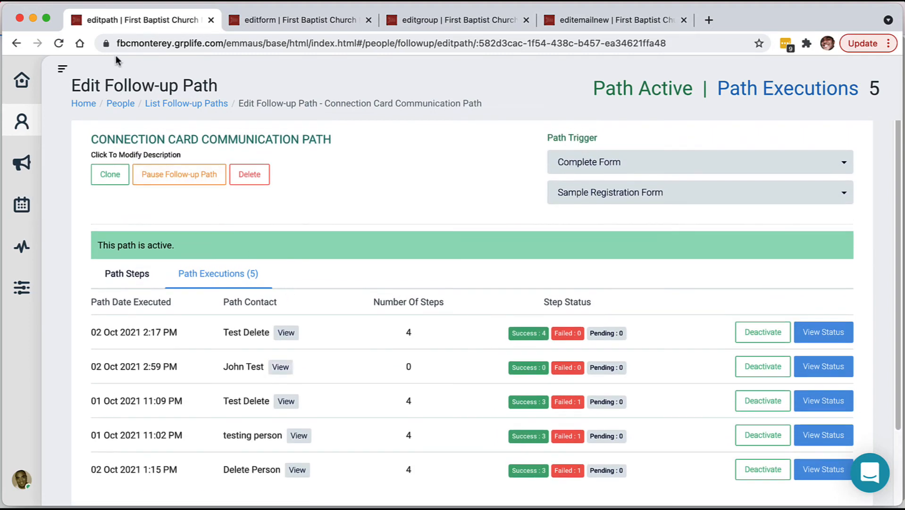
Reload and reopen Path Executions to show the 02 Oct 2021 2:59 PM run, 4 steps successful.
left_click(59, 43)
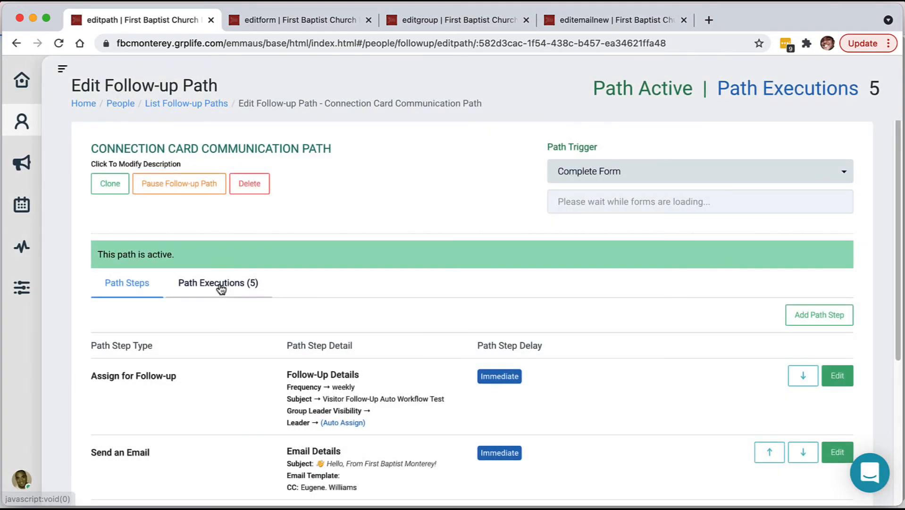
left_click(221, 285)
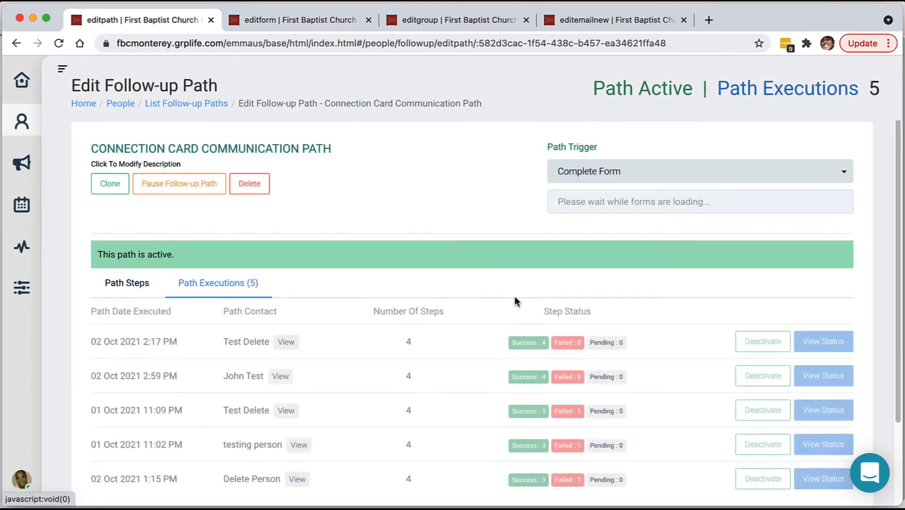
scroll(515, 298, "down", 3)
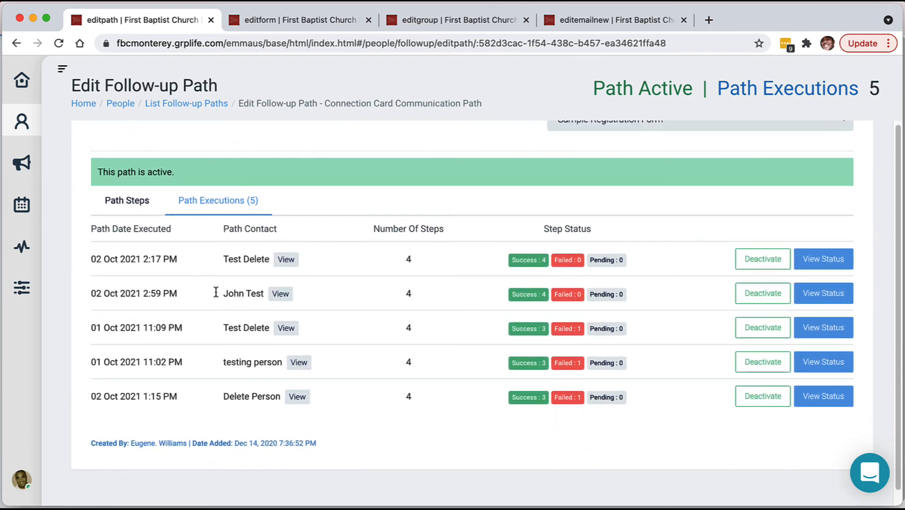
left_click_drag(216, 291, 267, 293)
left_click_drag(408, 292, 415, 293)
left_click(414, 293)
left_click(822, 298)
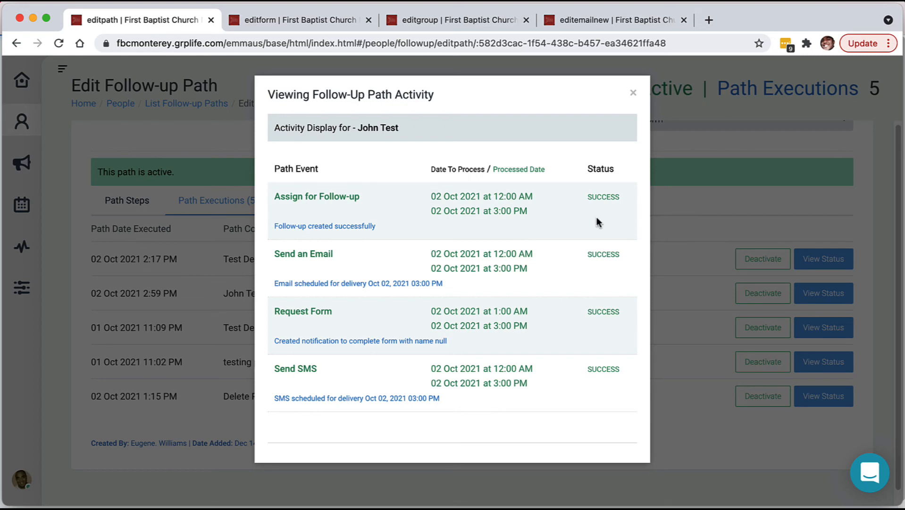
left_click(633, 93)
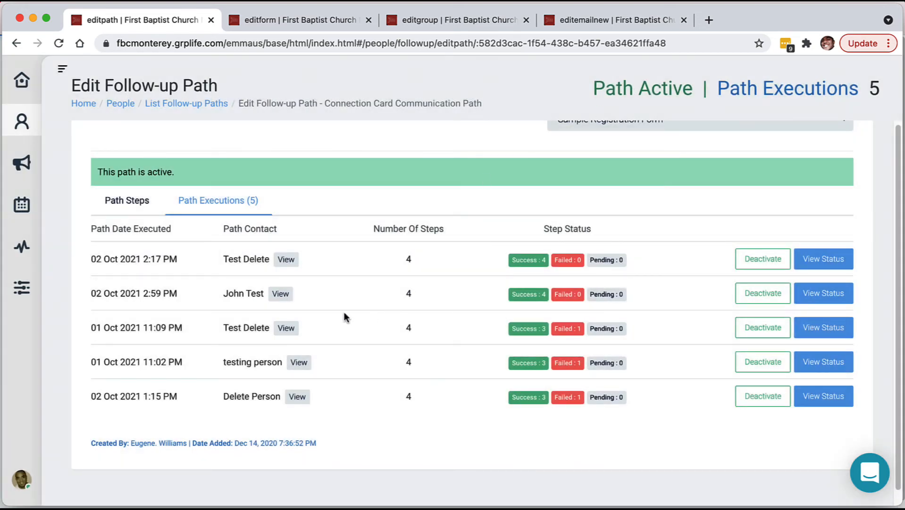
Open the test contact's person record and show the contact's follow-ups.
left_click(281, 294)
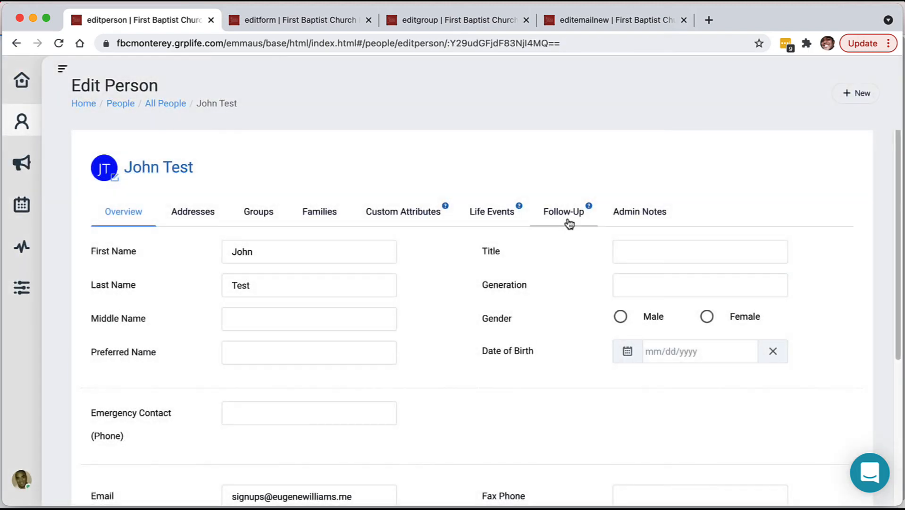
left_click(569, 222)
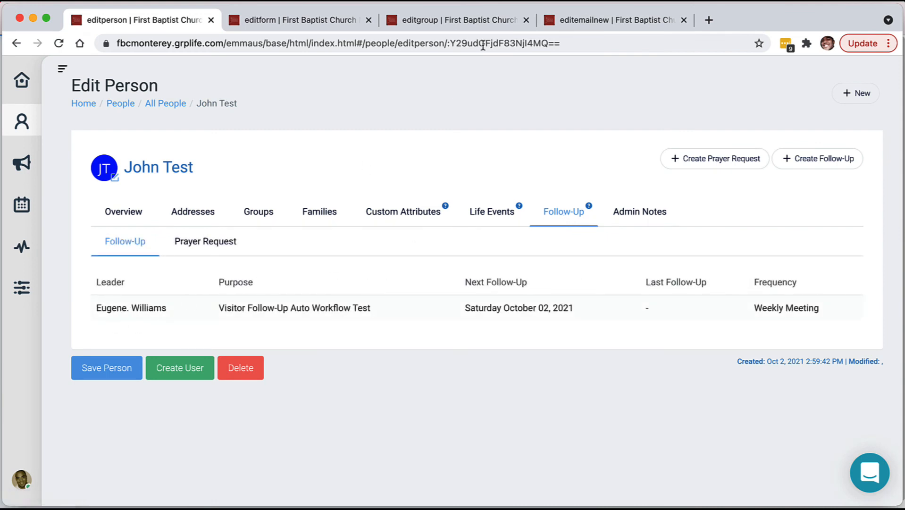
left_click(458, 19)
left_click(182, 25)
Review the Visitor Follow-Up Auto Workflow Test schedule, then close it.
left_click(769, 314)
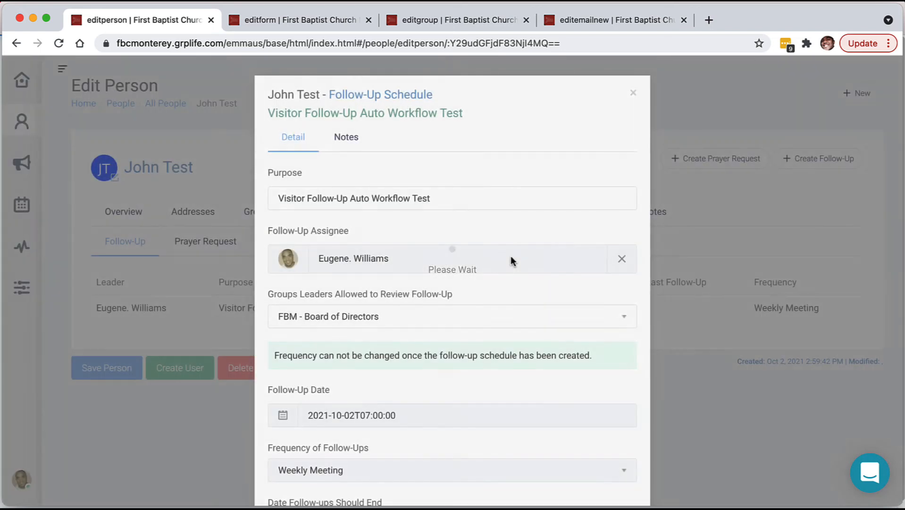
scroll(519, 233, "down", 4)
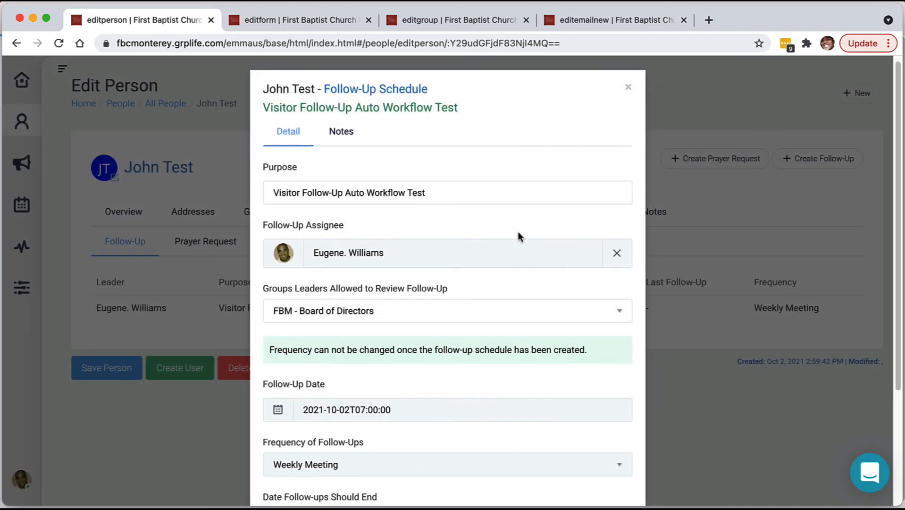
scroll(517, 233, "up", 4)
scroll(518, 232, "down", 4)
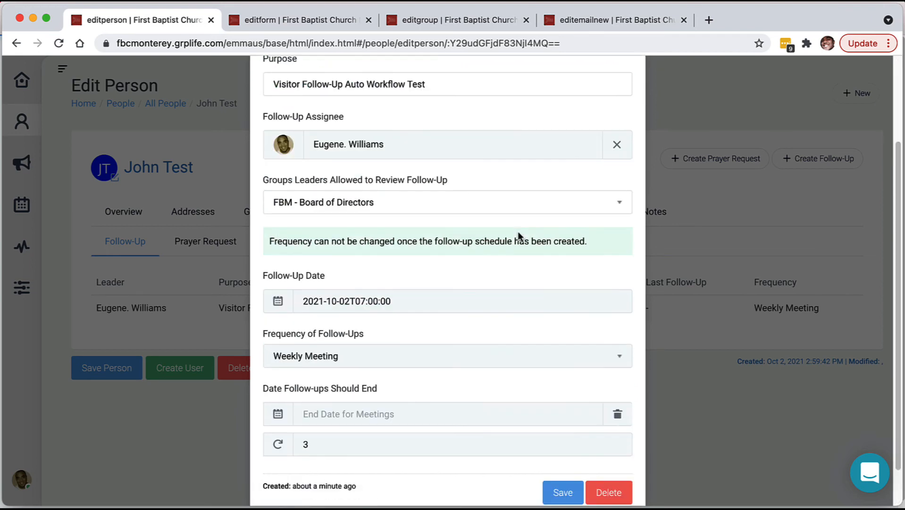
scroll(518, 232, "up", 4)
scroll(517, 232, "down", 4)
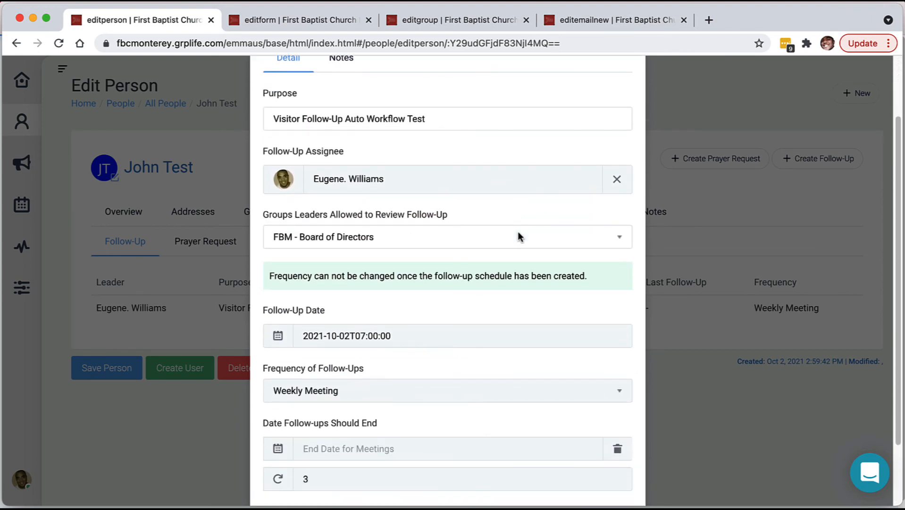
scroll(517, 232, "up", 4)
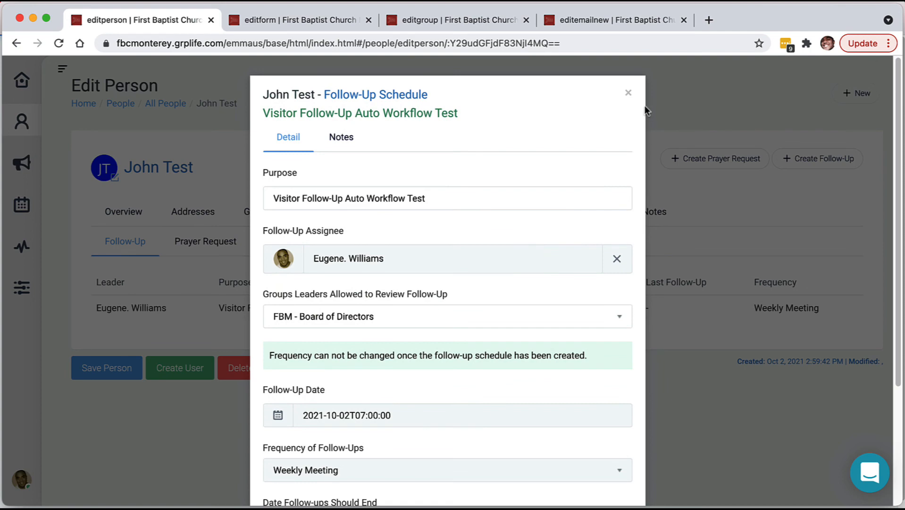
left_click(626, 95)
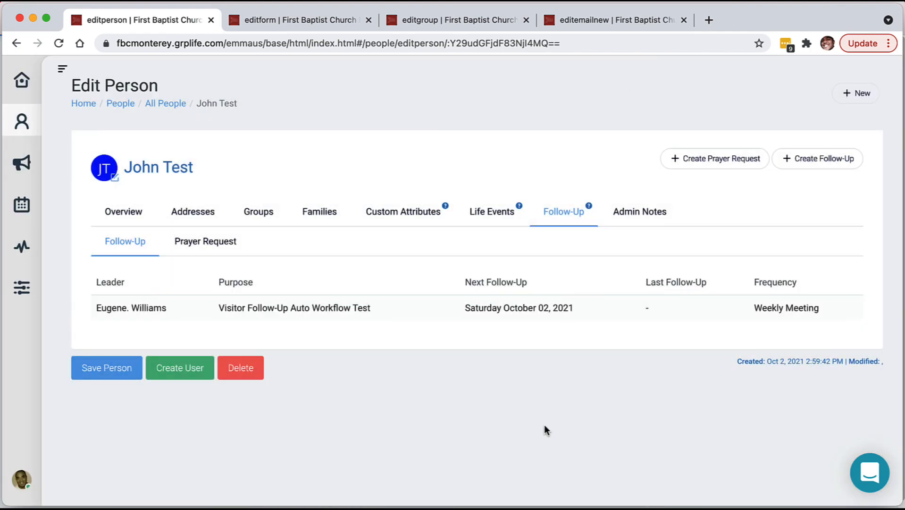
key("super+Tab")
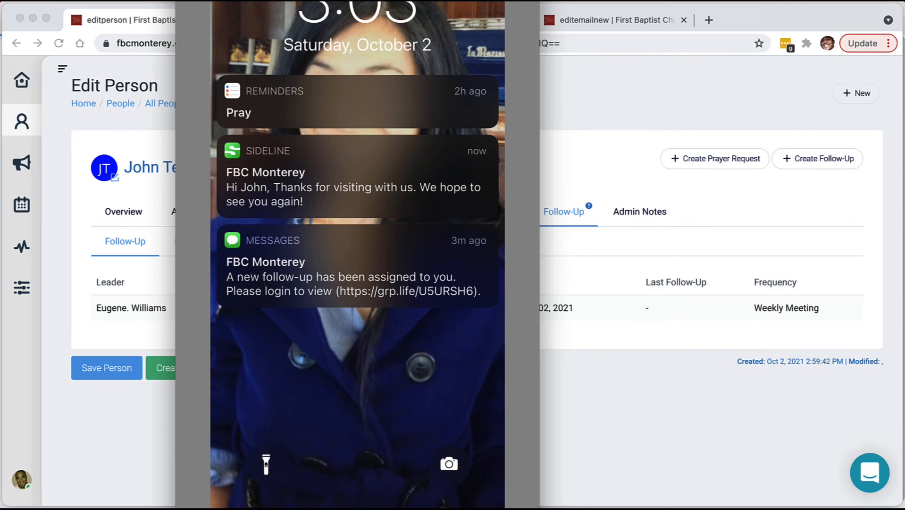
In Safari, open the grp.life follow-up short link from the SMS.
mouse_move(380, 506)
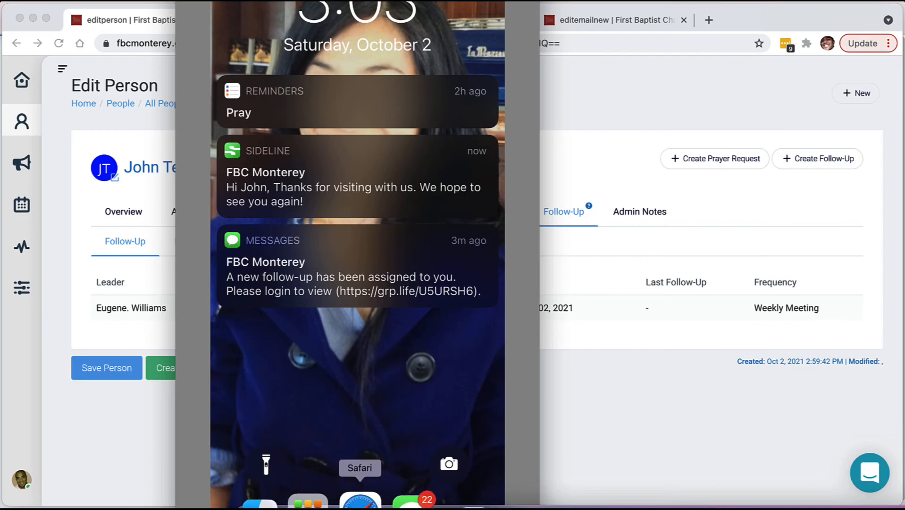
left_click(360, 501)
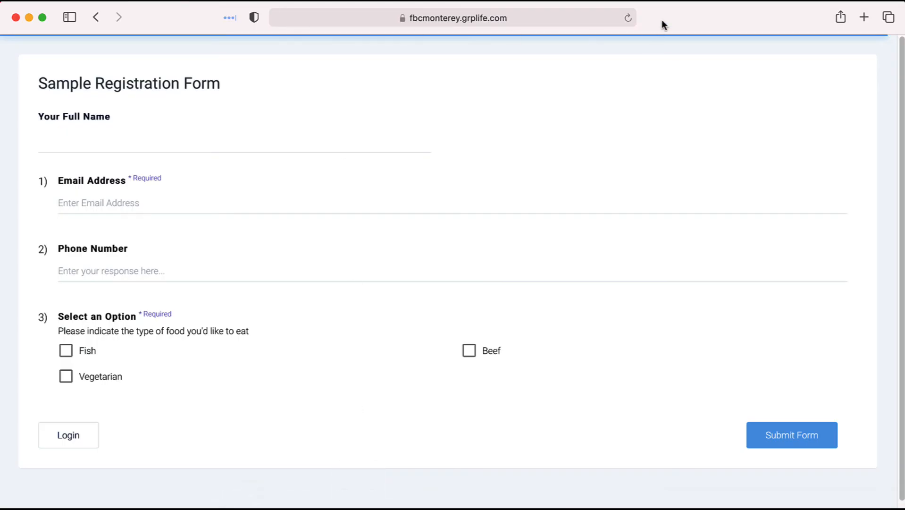
left_click(575, 14)
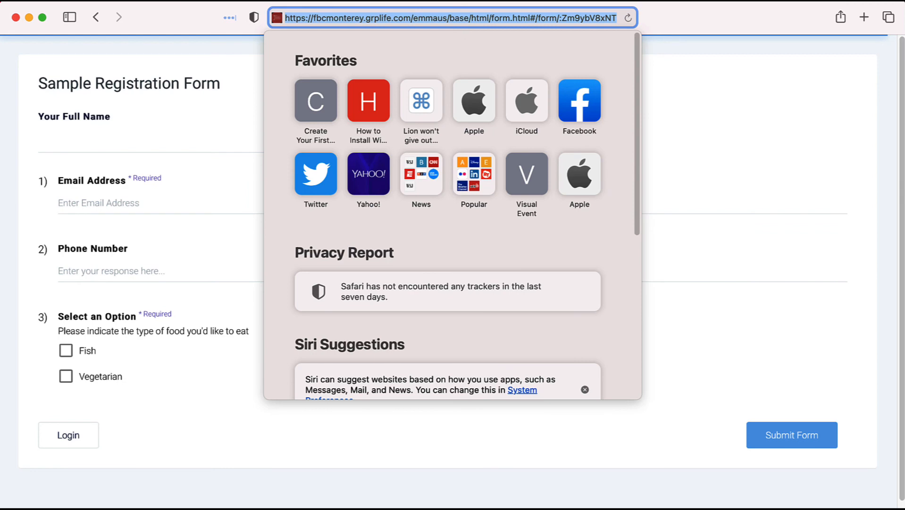
key("super+Tab")
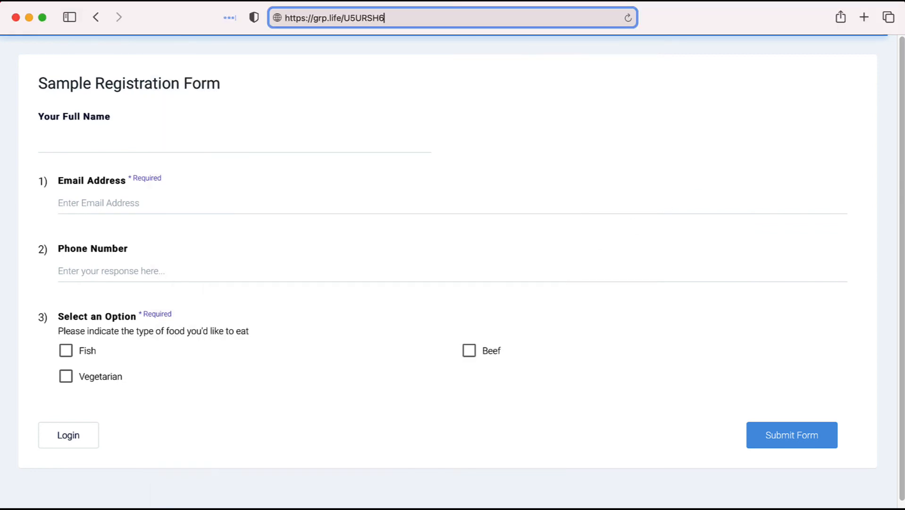
key("super+Tab")
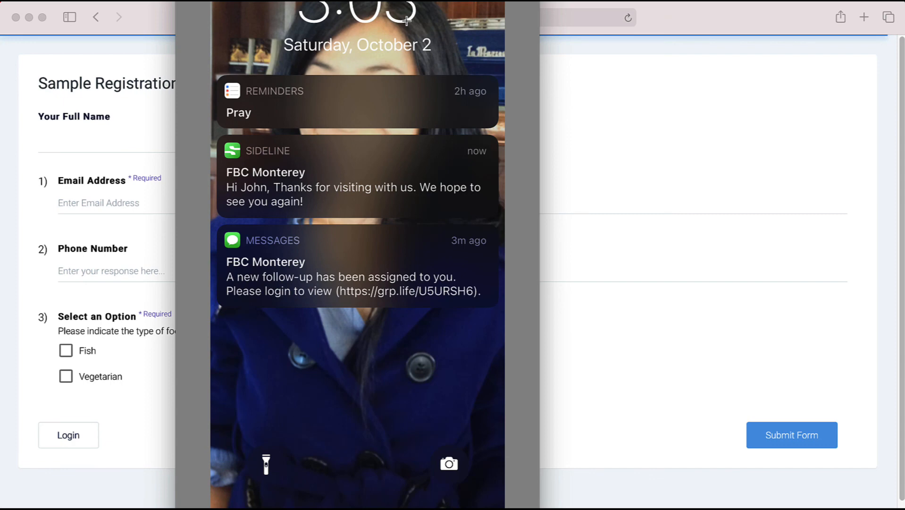
key("super+Tab")
key("Return")
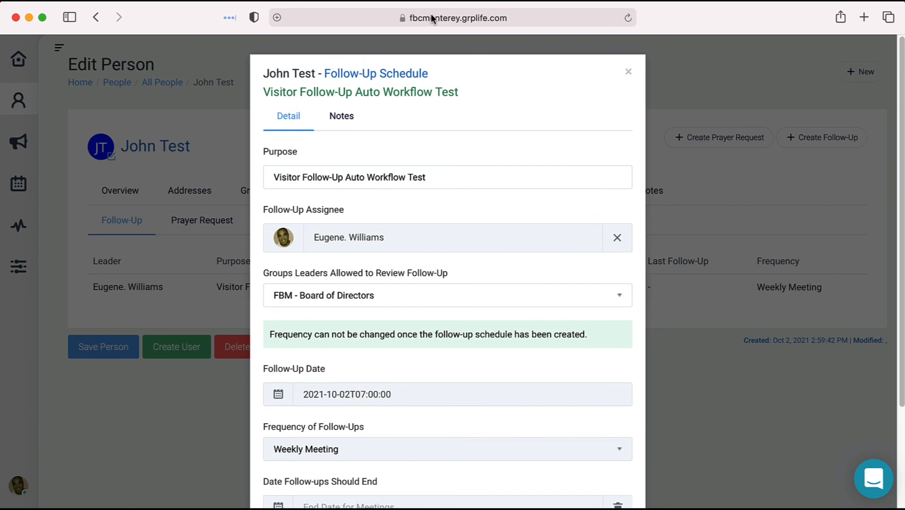
Confirm the Saturday October 02, 2021 meeting has no notes, close the schedule, and return to Chrome.
scroll(326, 180, "down", 2)
scroll(327, 109, "up", 2)
left_click(335, 117)
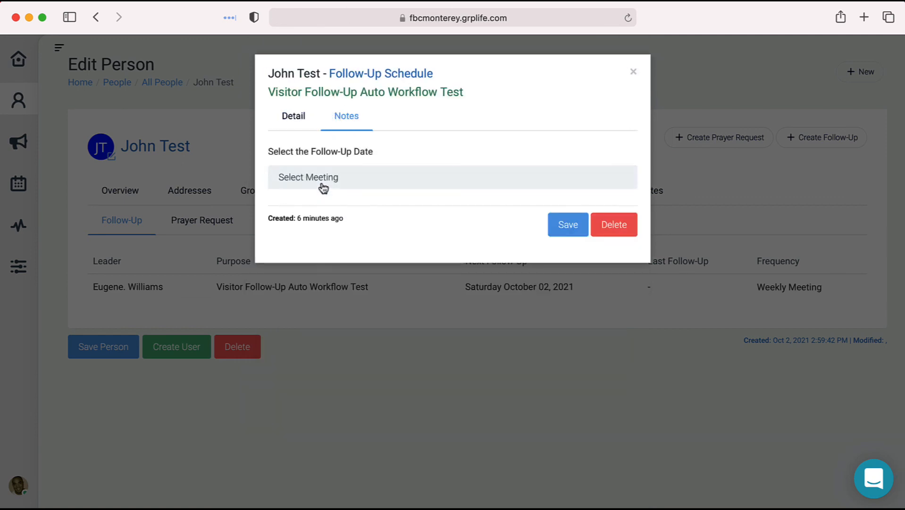
left_click(324, 188)
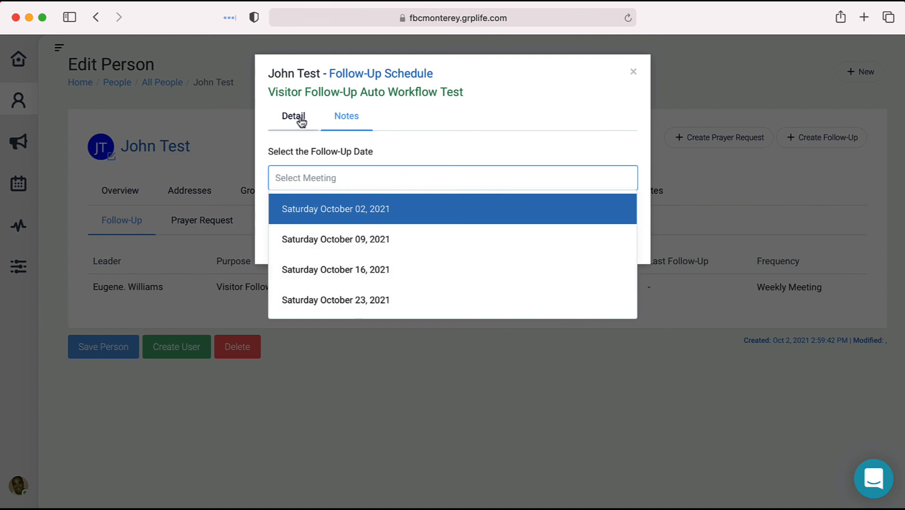
left_click(358, 220)
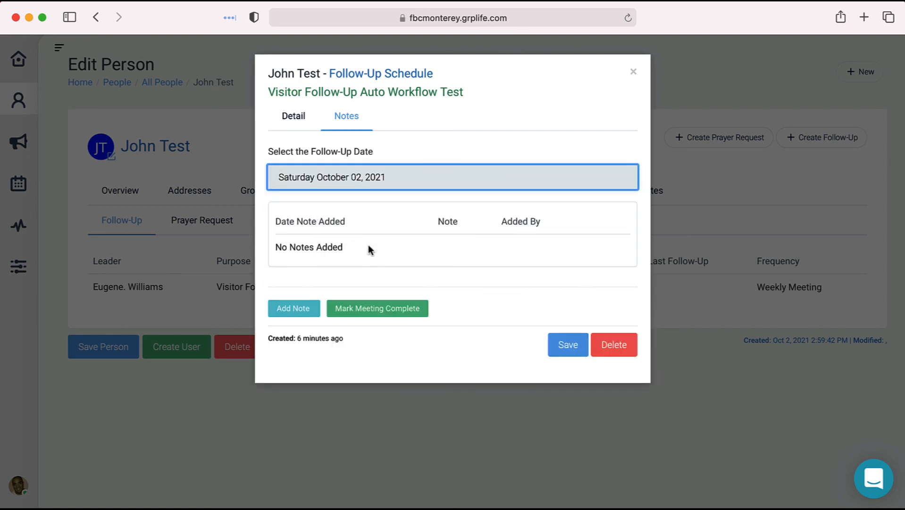
left_click(634, 73)
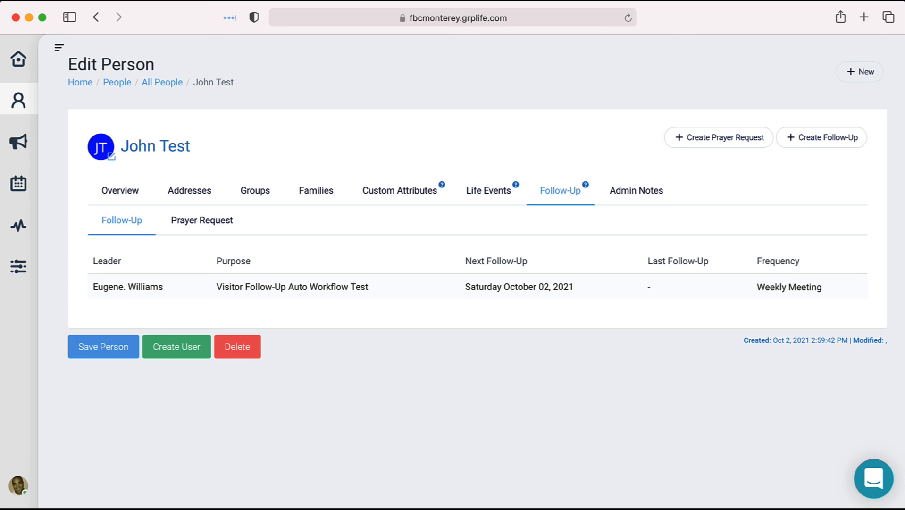
key("super+Tab")
key("super+Tab")
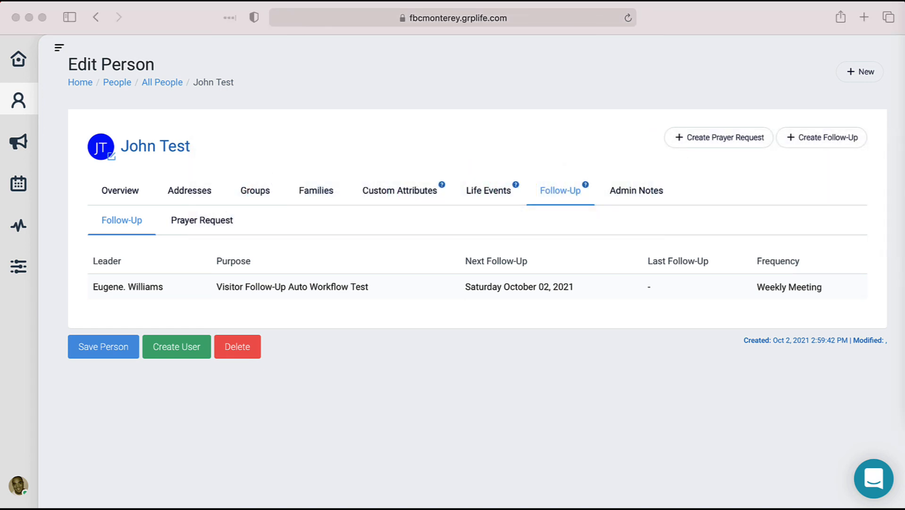
key("super+Tab")
key("super+Tab")
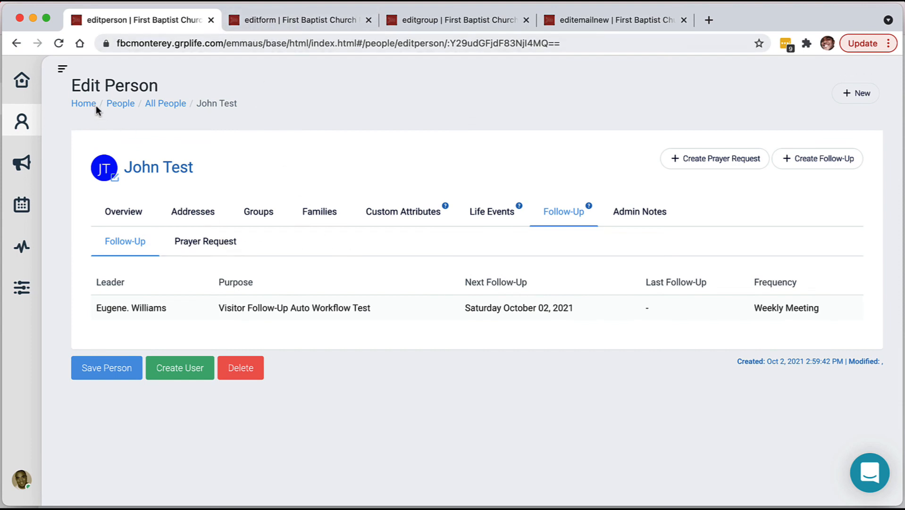
Go back to the follow-up paths list, open Connection Card Communication Path, and review its steps.
right_click(9, 49)
left_click(77, 84)
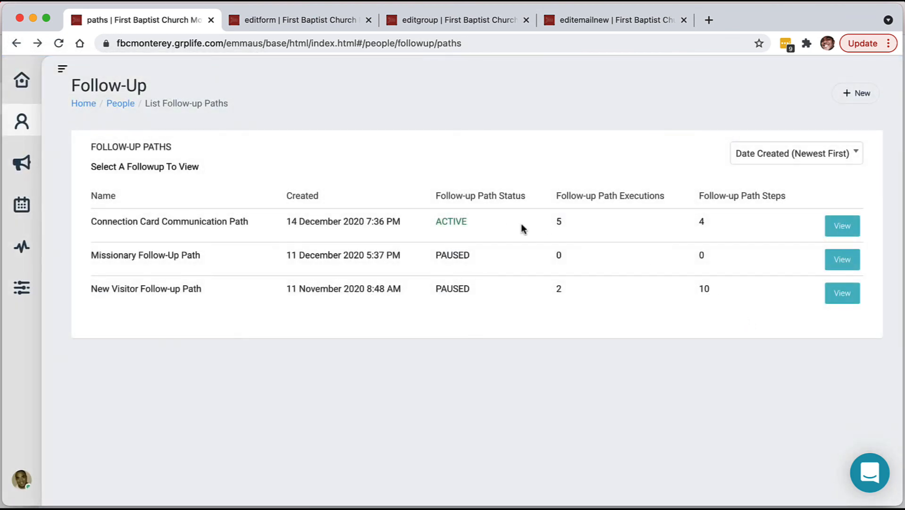
left_click(838, 227)
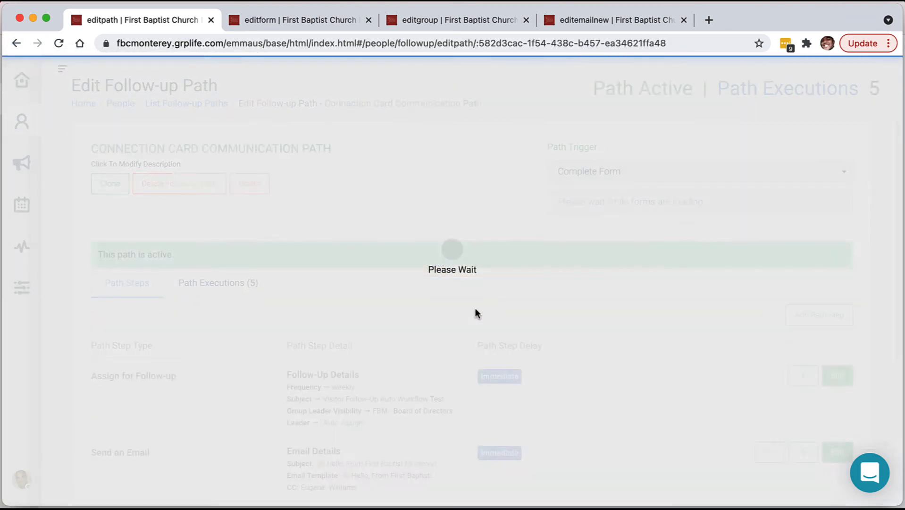
scroll(578, 283, "down", 3)
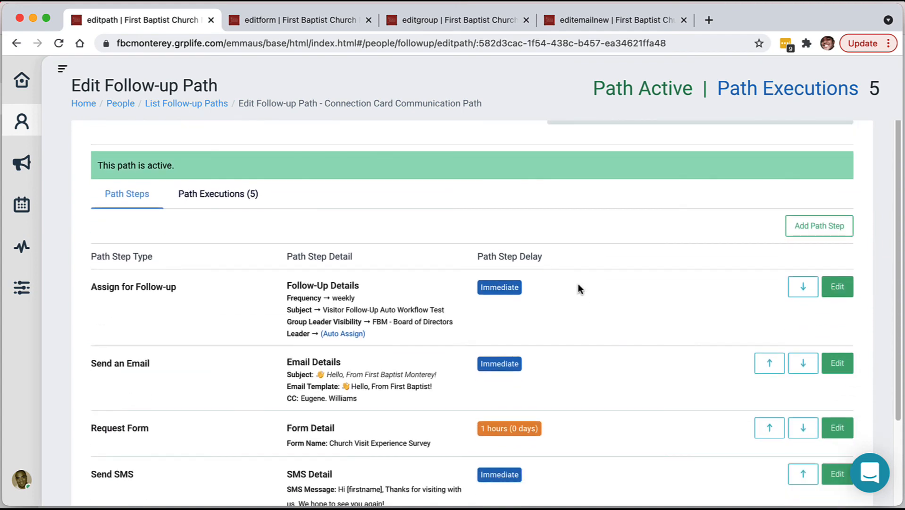
scroll(578, 283, "down", 3)
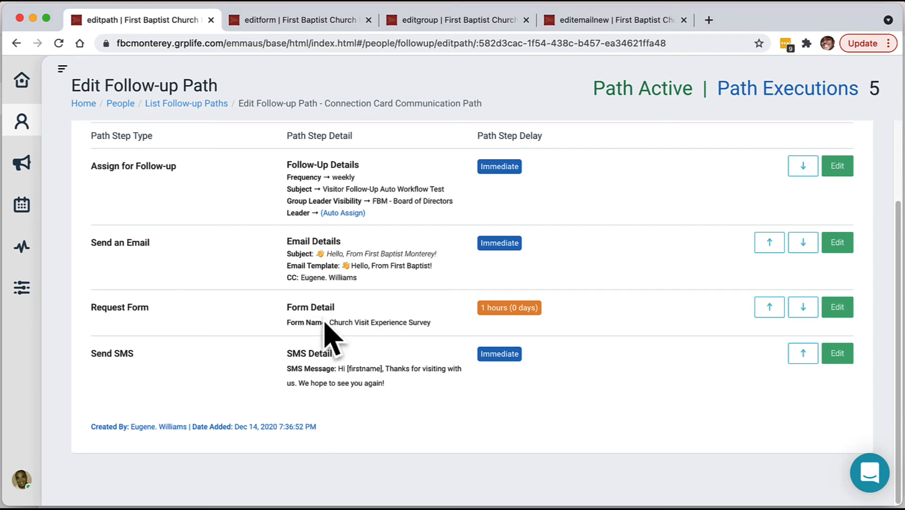
left_click_drag(864, 326, 215, 300)
left_click(159, 309)
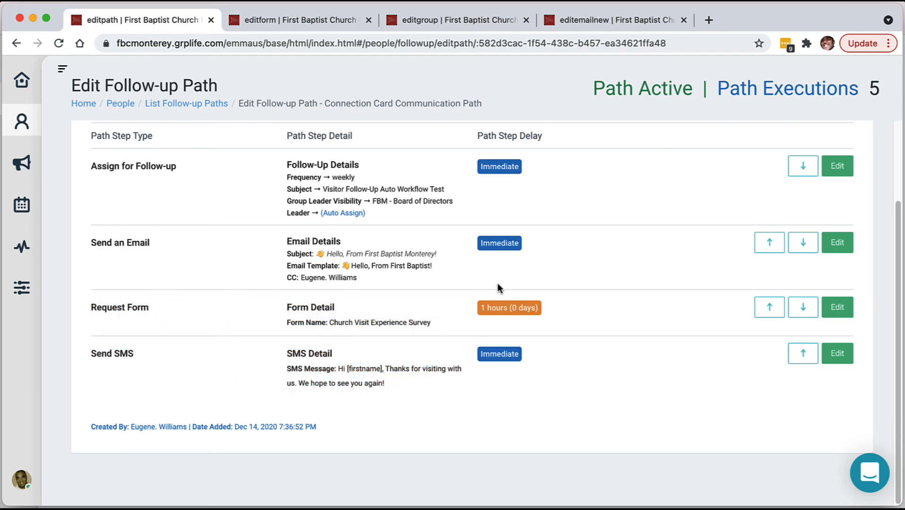
scroll(497, 283, "up", 5)
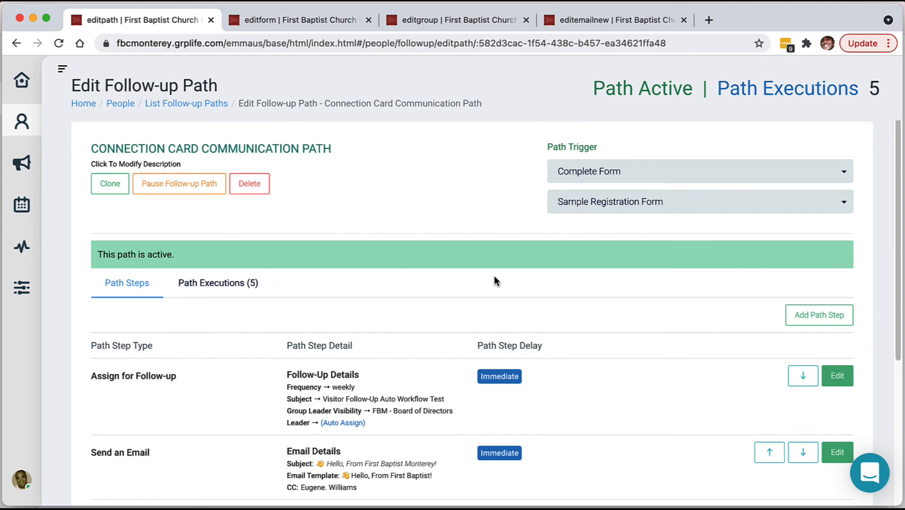